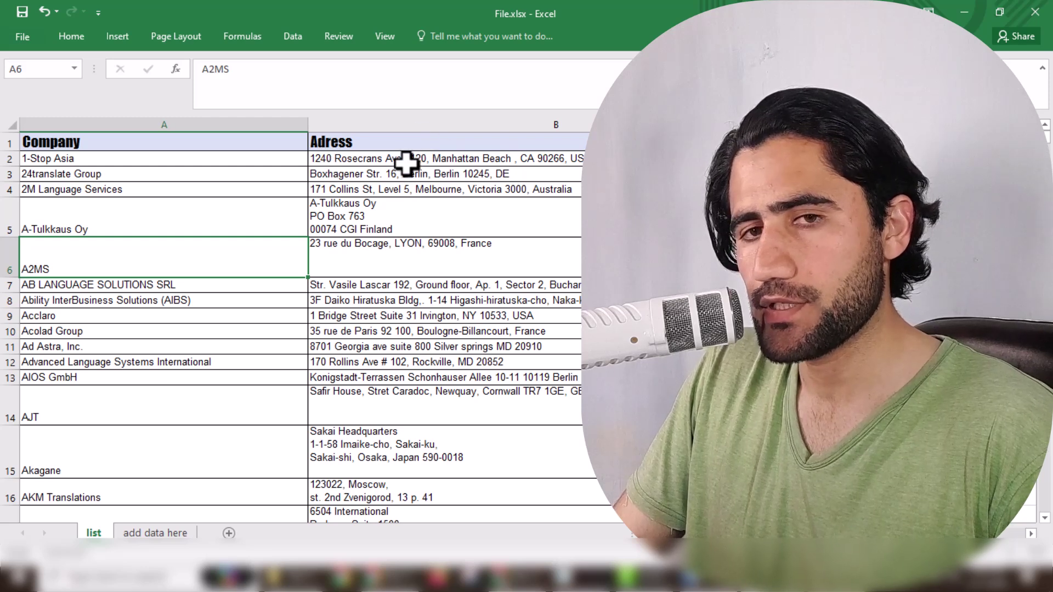
# - Examine the Country and City columns on the "add data here" sheet and the Virtual Assistant job brief in Word
pyautogui.click(159, 533)
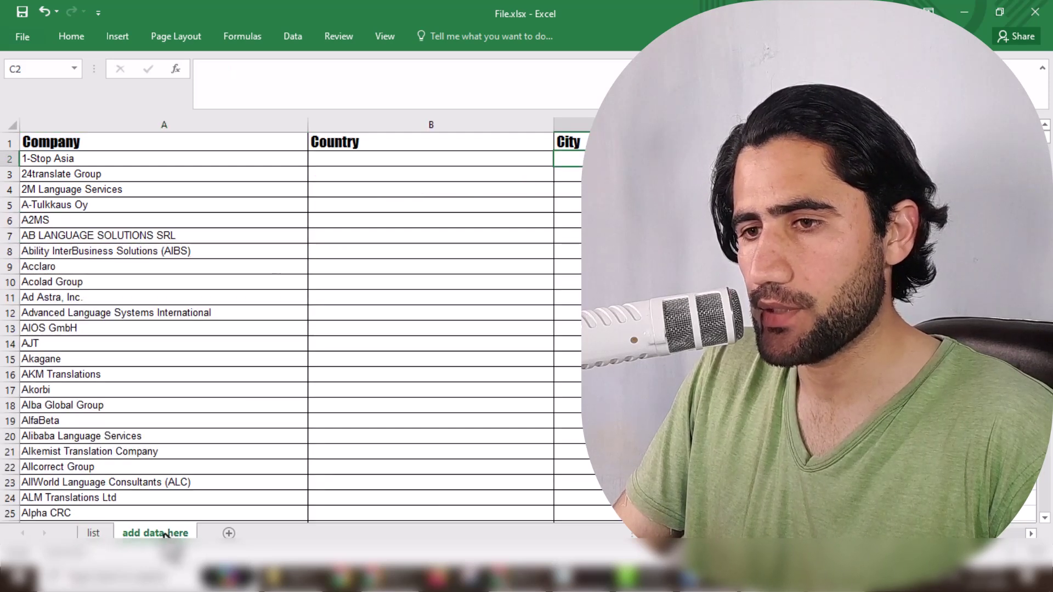
pyautogui.click(348, 155)
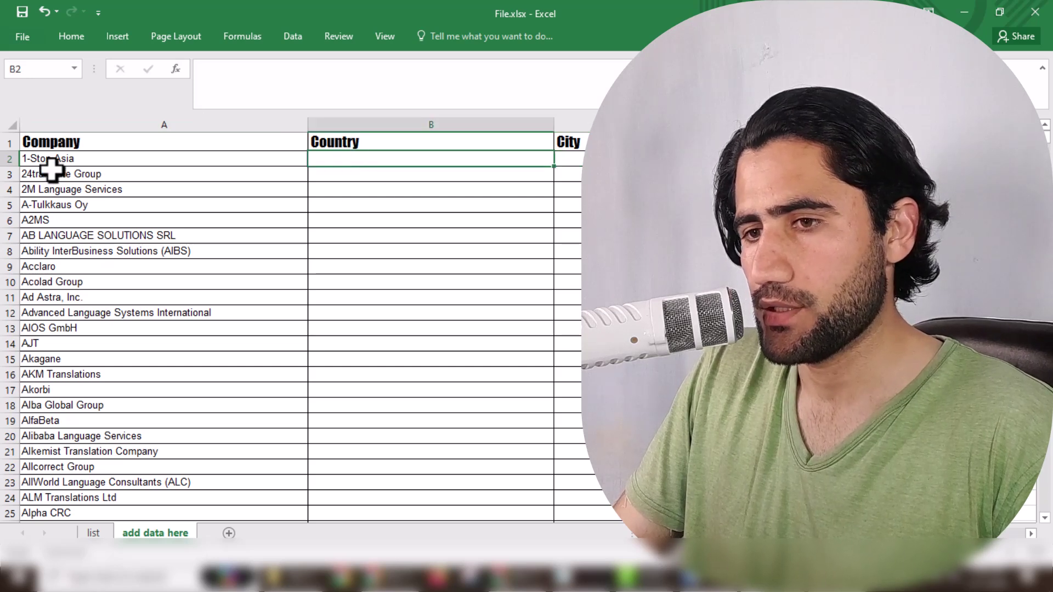
pyautogui.scroll(-20, 163, 206)
pyautogui.scroll(20, 162, 206)
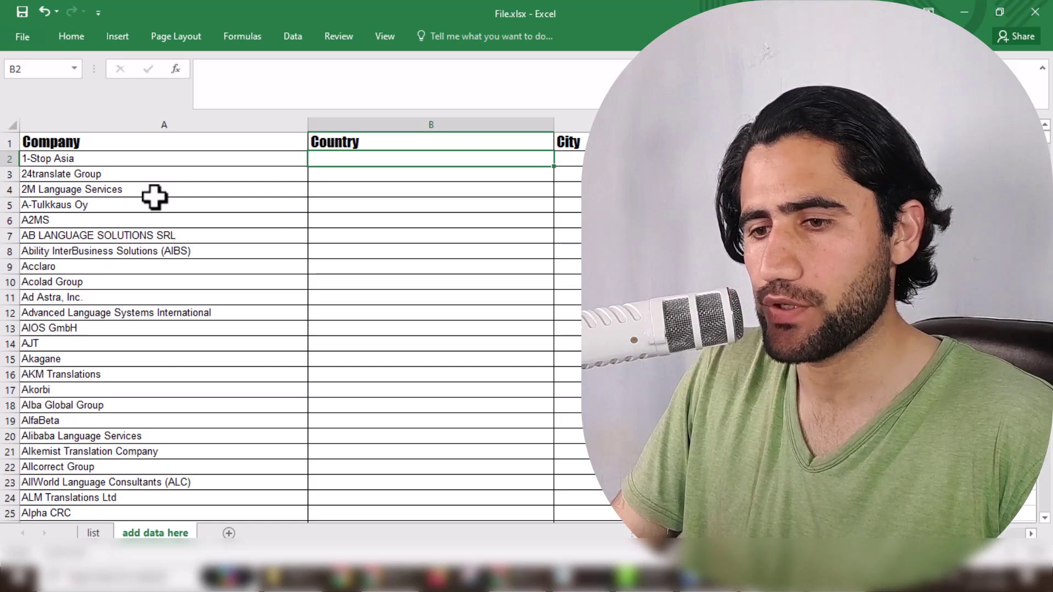
pyautogui.click(93, 533)
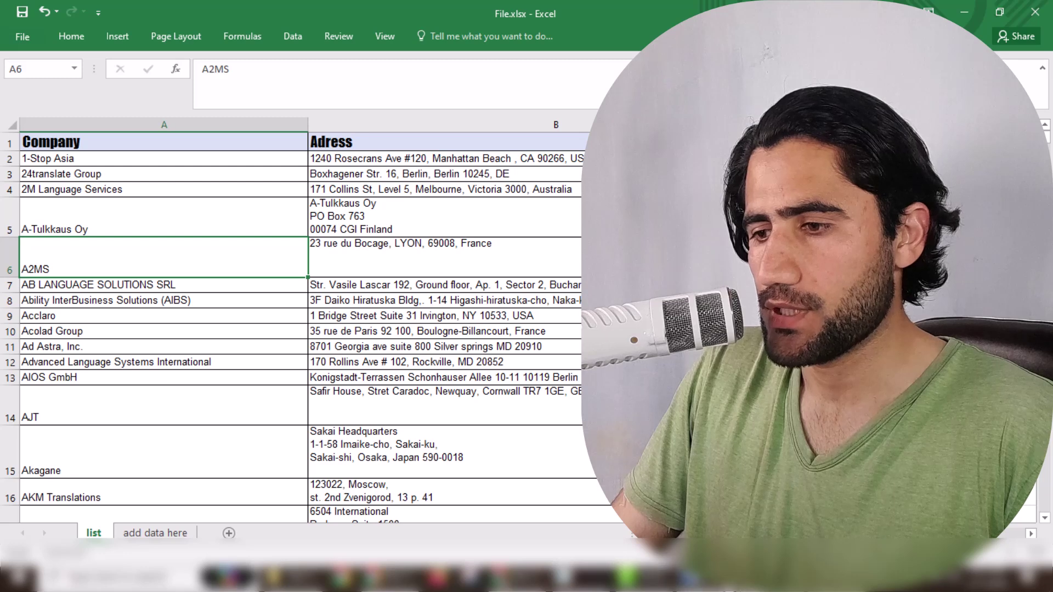
pyautogui.hotkey('alt', 'Tab')
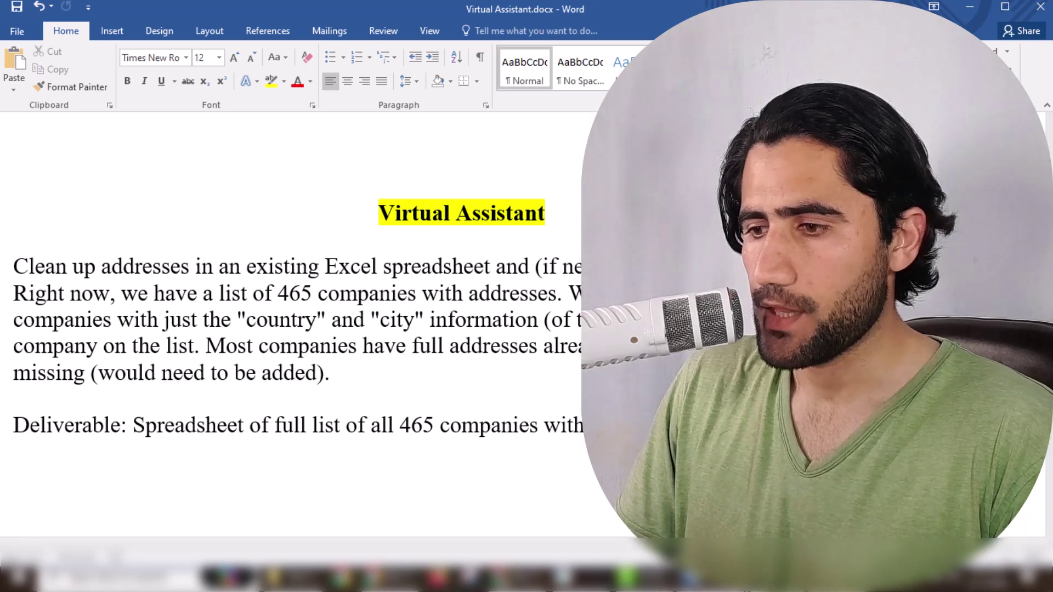
pyautogui.hotkey('alt', 'Tab')
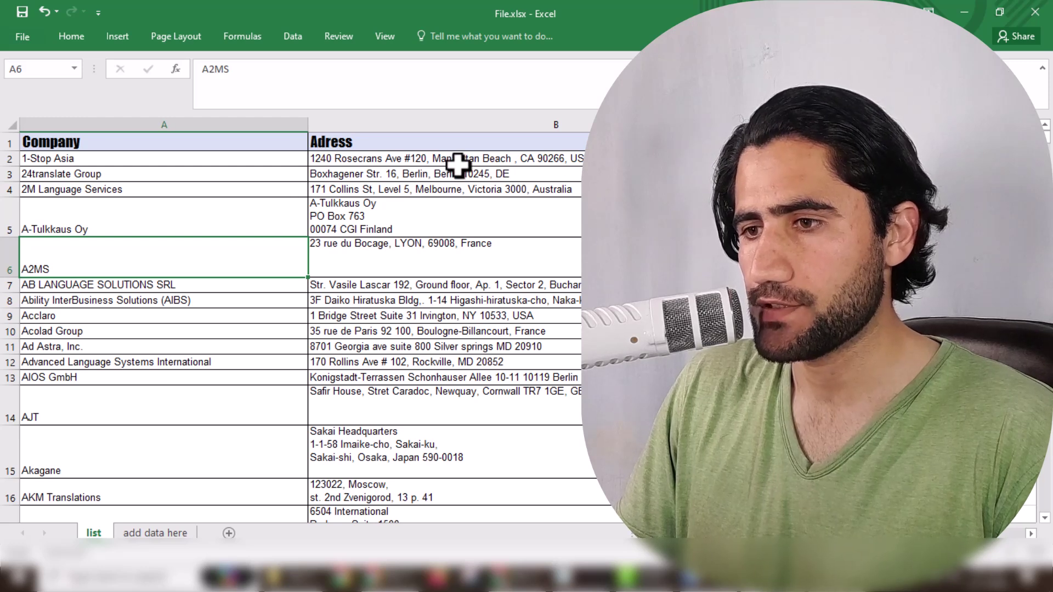
# - Copy the part of the 1-Stop Asia address from the city name through the country code in cell B2
pyautogui.click(439, 158)
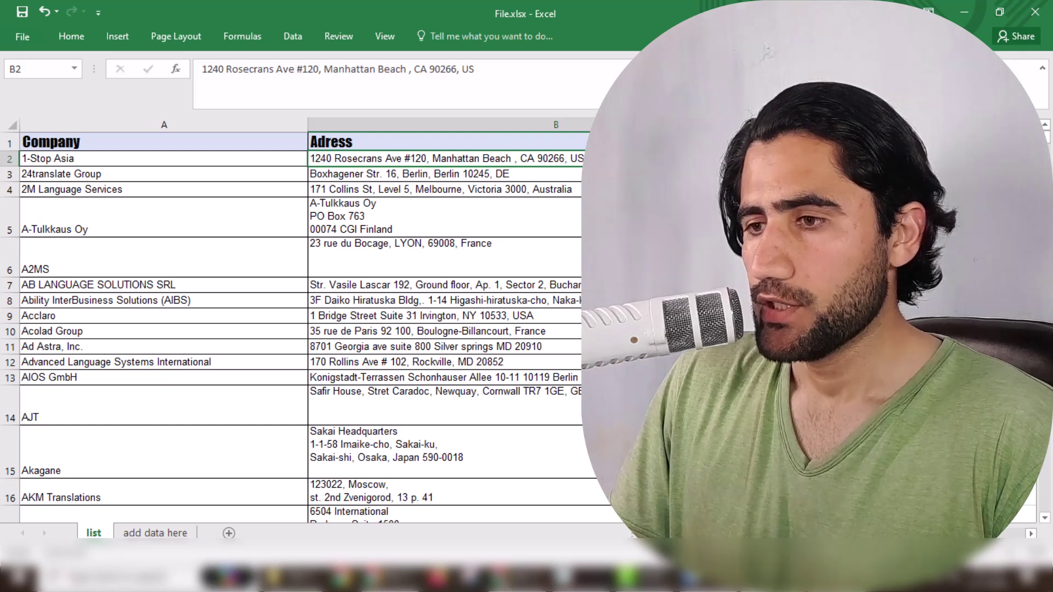
pyautogui.doubleClick(581, 159)
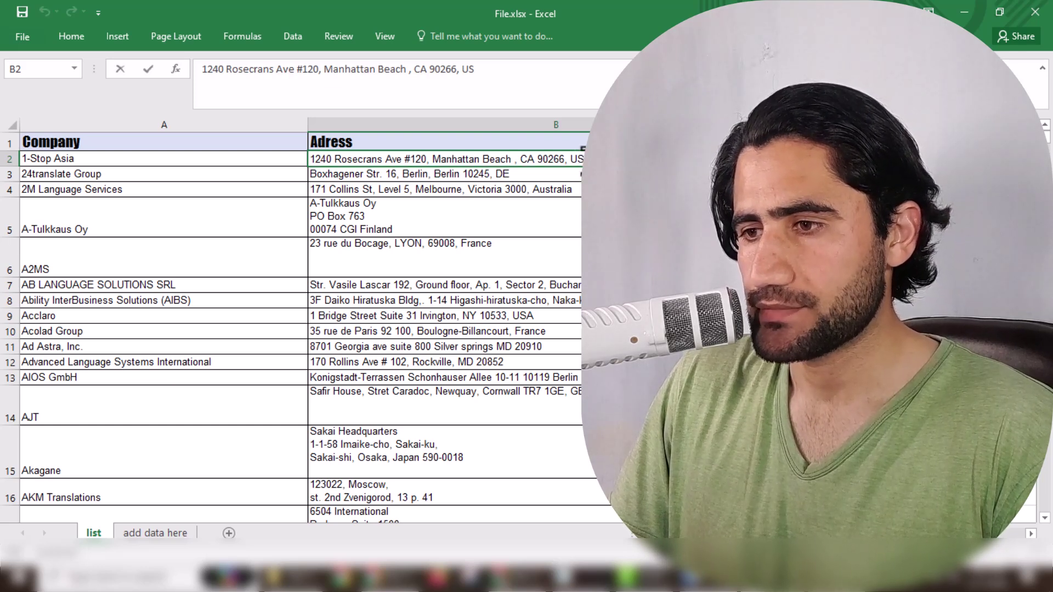
pyautogui.moveTo(584, 159); pyautogui.dragTo(432, 160)
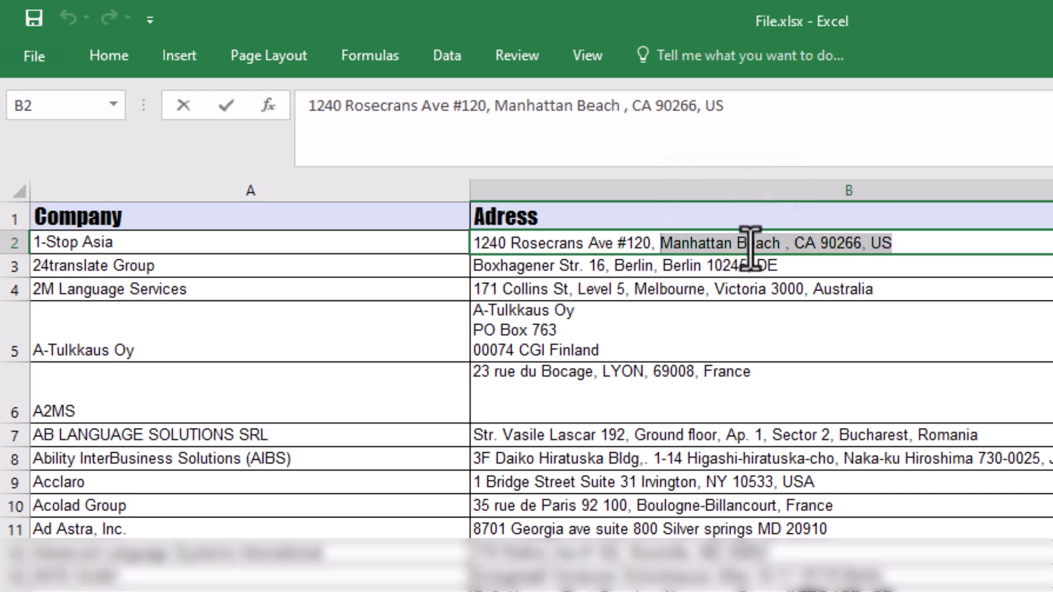
pyautogui.rightClick(748, 244)
pyautogui.click(809, 289)
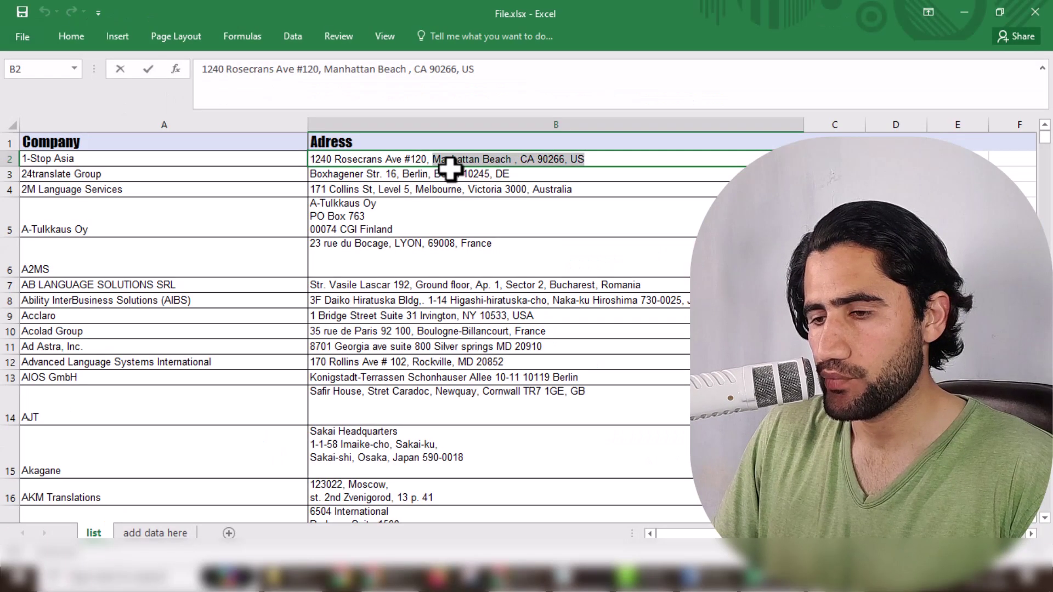
# - Search Google in Chrome for the copied 1-Stop Asia location
pyautogui.moveTo(390, 580)
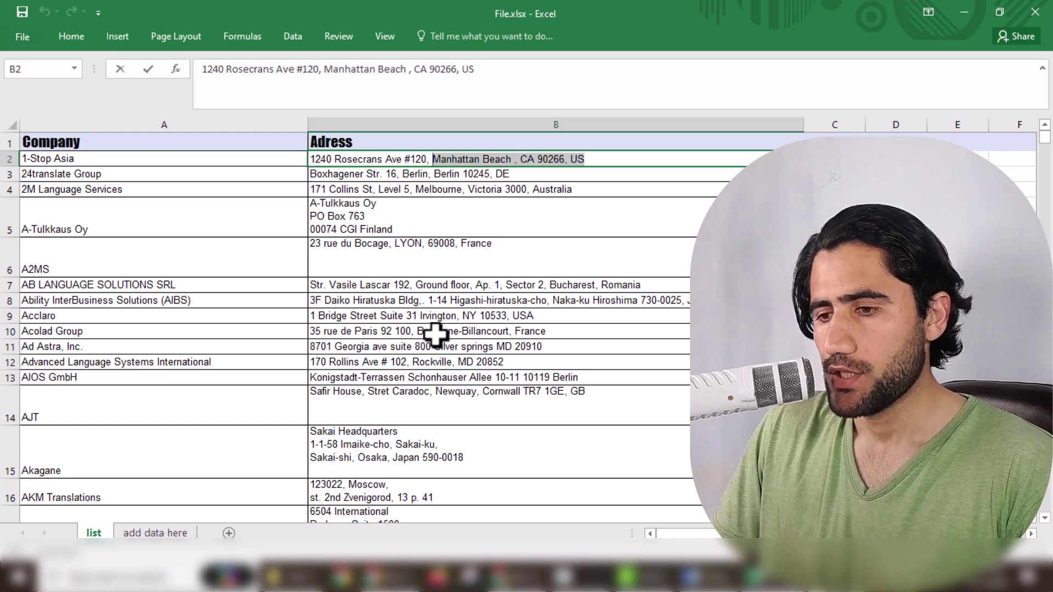
pyautogui.click(390, 576)
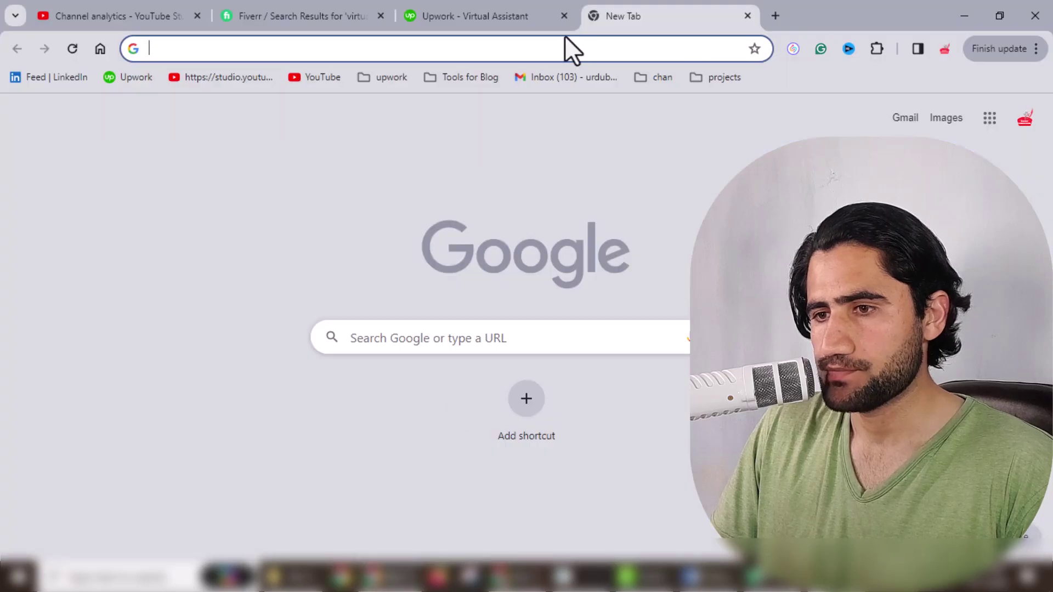
pyautogui.rightClick(231, 51)
pyautogui.click(294, 196)
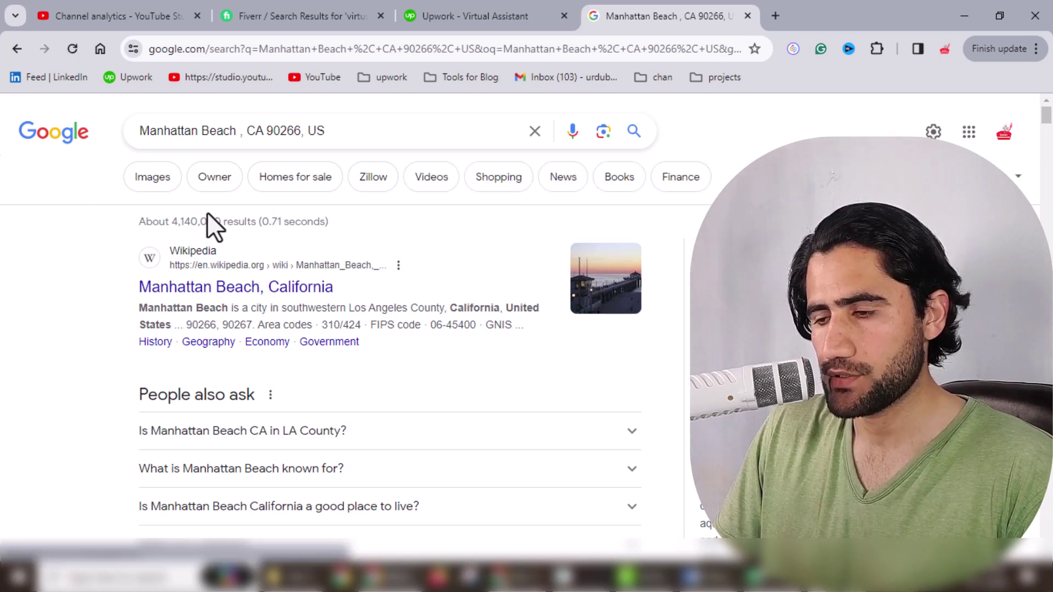
pyautogui.hotkey('alt', 'Tab')
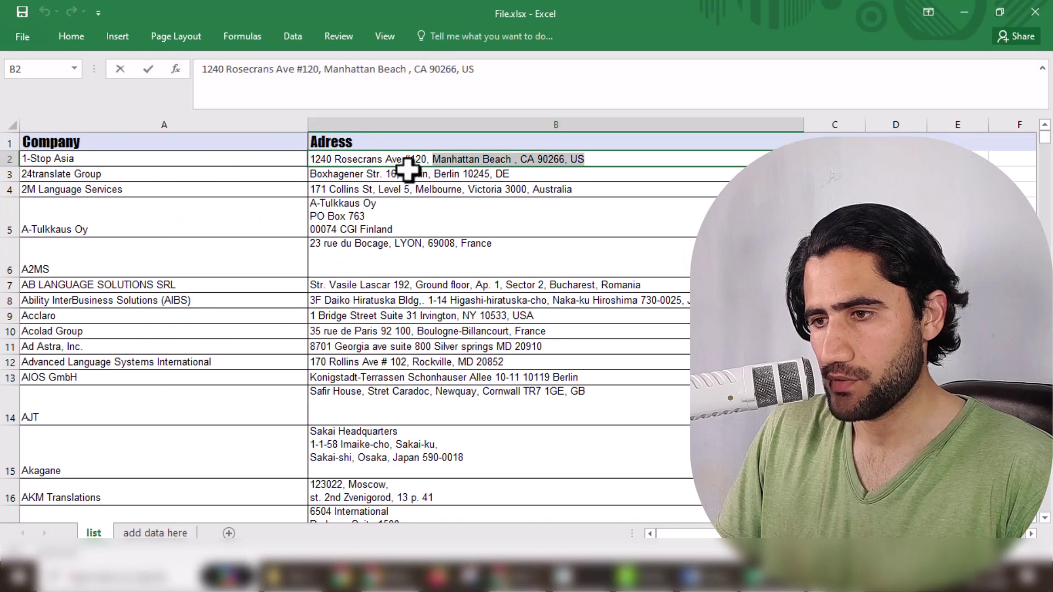
pyautogui.click(378, 576)
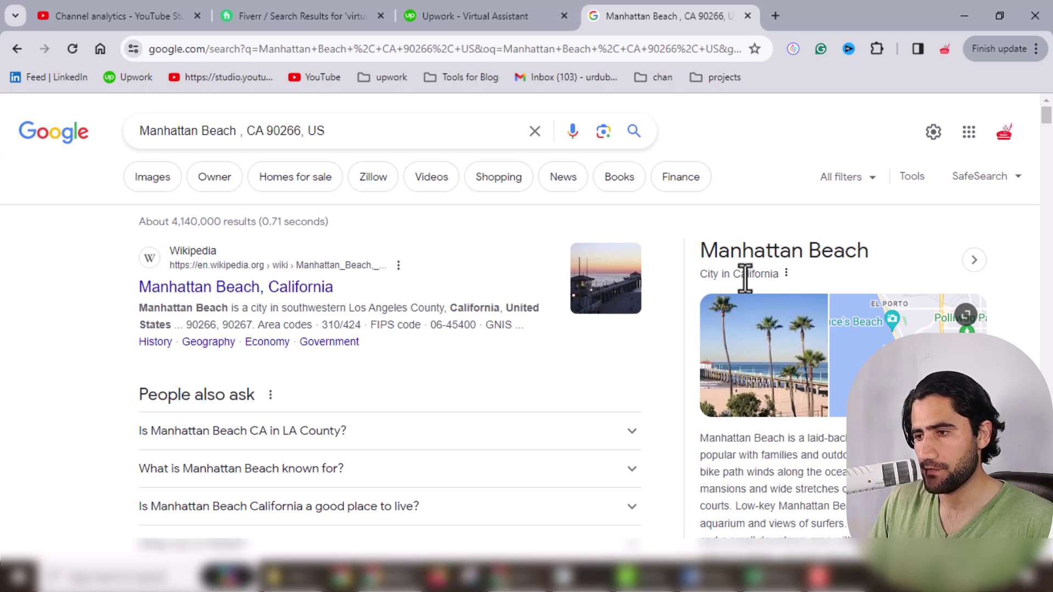
# - Copy California from the Google result into cell C2, the City of 1-Stop Asia, on Excel's "add data here" sheet
pyautogui.moveTo(732, 274); pyautogui.dragTo(768, 279)
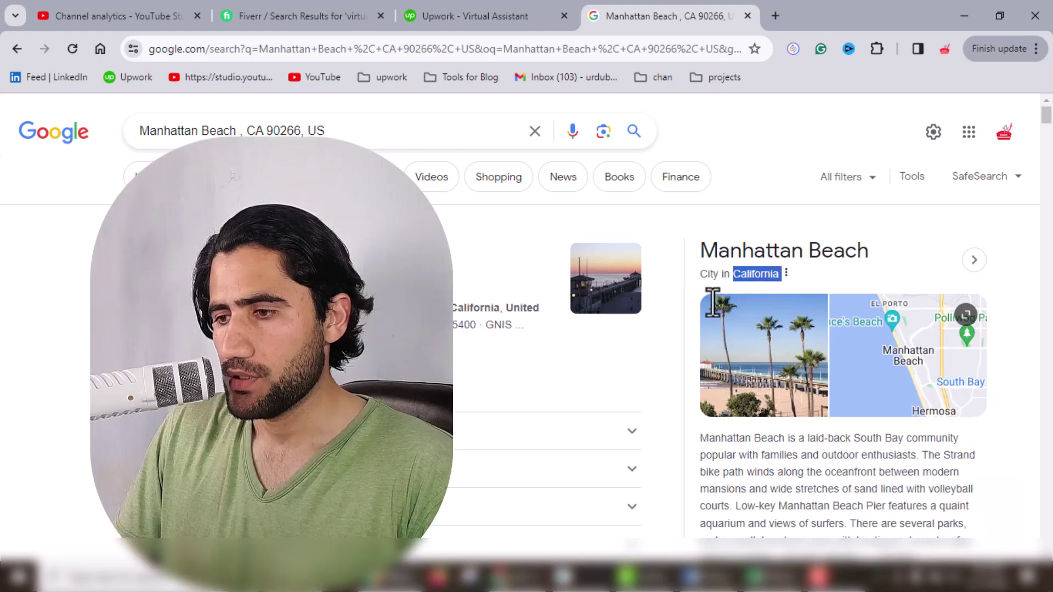
pyautogui.rightClick(764, 279)
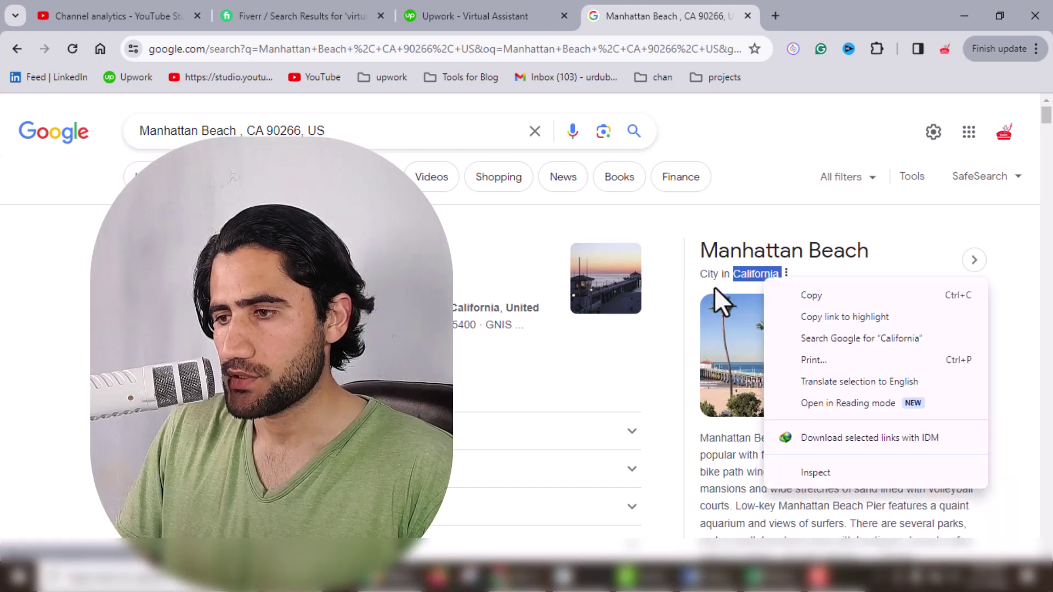
pyautogui.click(811, 295)
pyautogui.hotkey('alt', 'Tab')
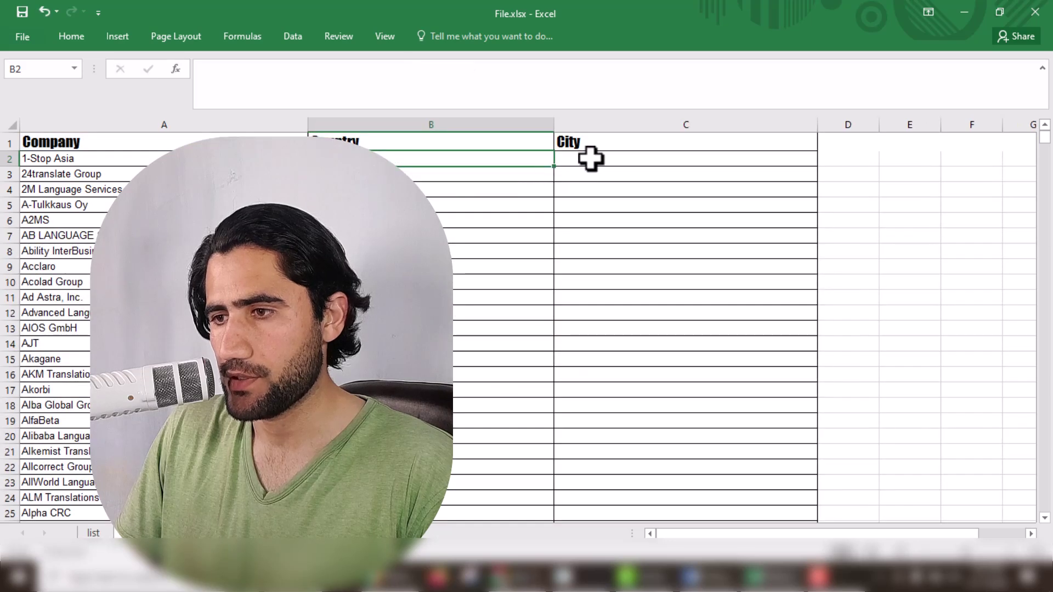
pyautogui.click(590, 159)
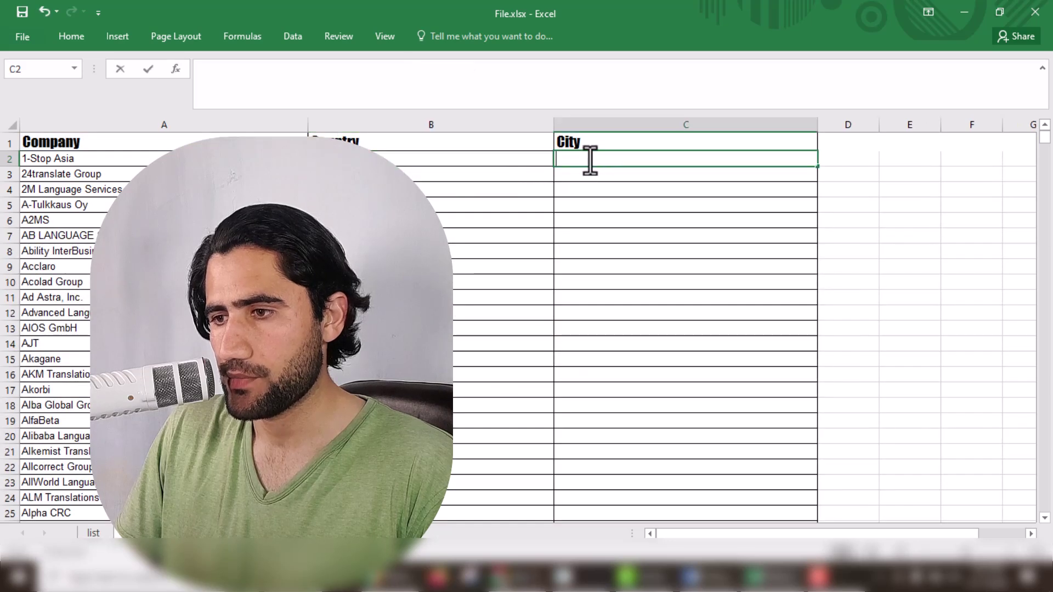
pyautogui.rightClick(590, 159)
pyautogui.click(608, 224)
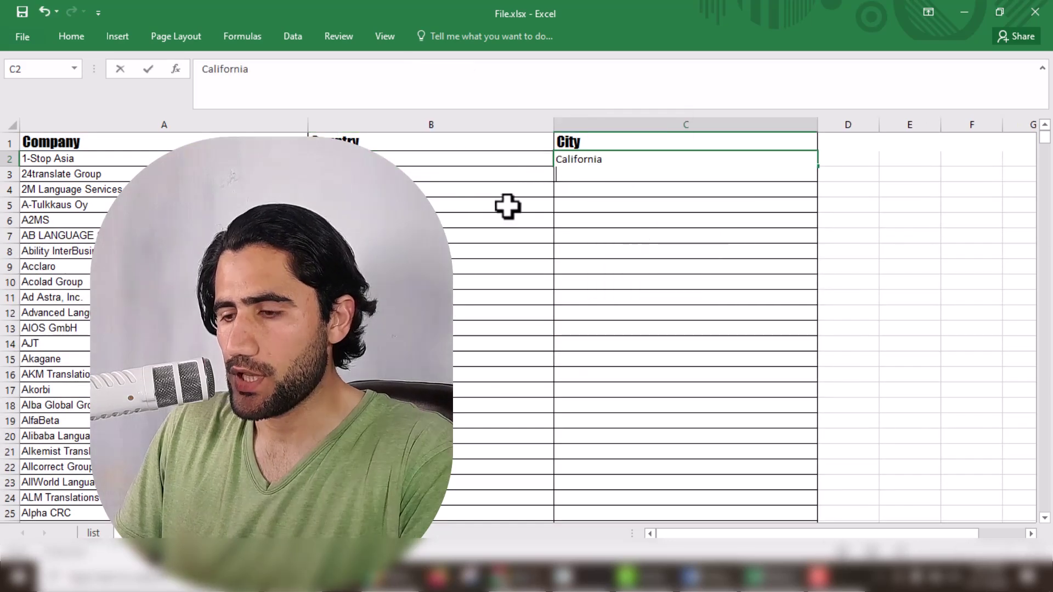
pyautogui.click(494, 281)
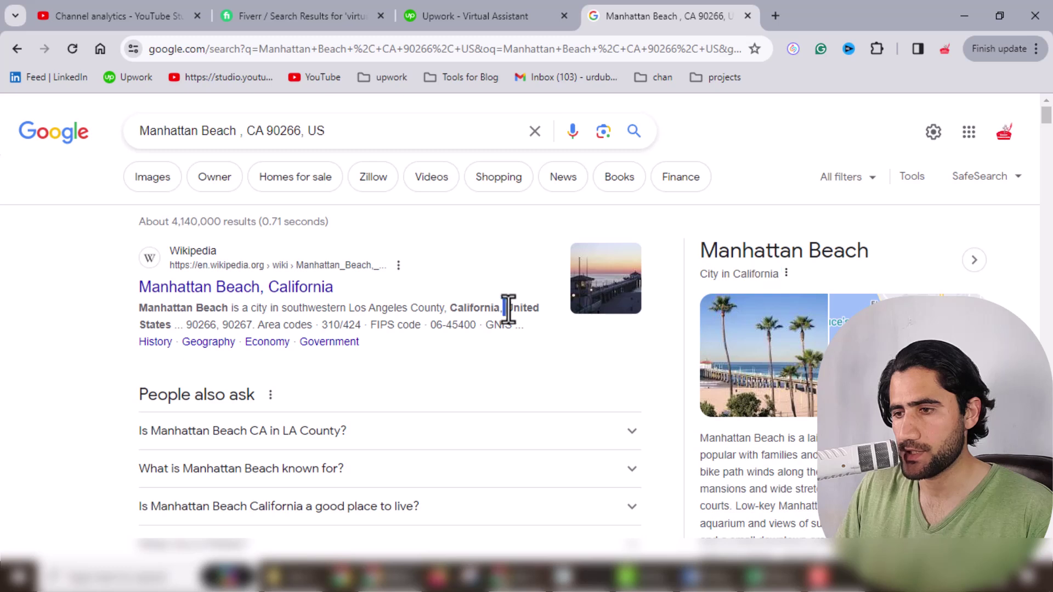
# - Copy United States from the Wikipedia result in Chrome into cell B2, the Country of 1-Stop Asia, in Excel
pyautogui.moveTo(546, 318); pyautogui.dragTo(168, 320)
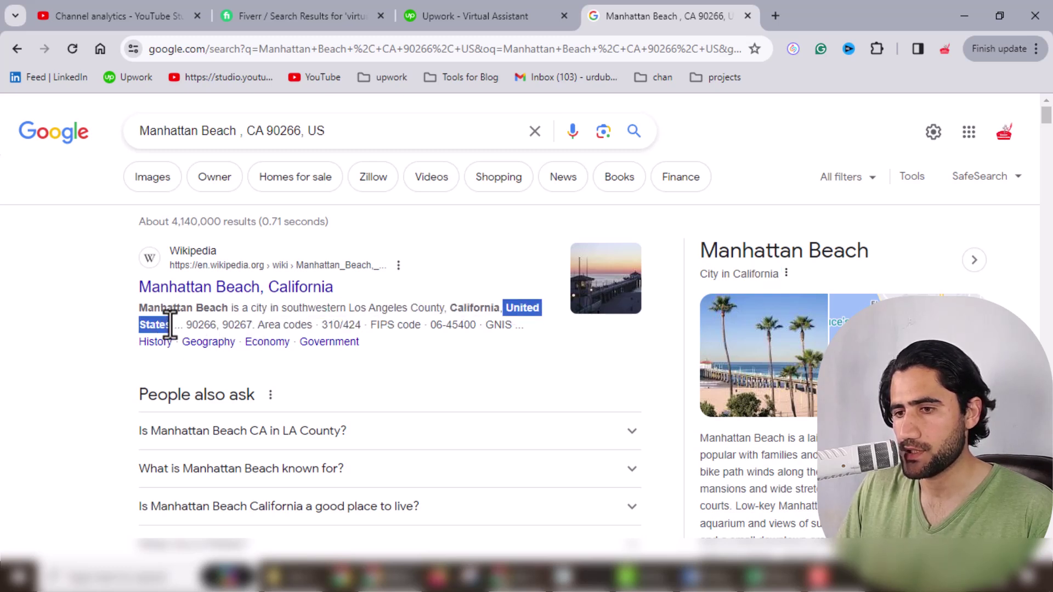
pyautogui.rightClick(158, 328)
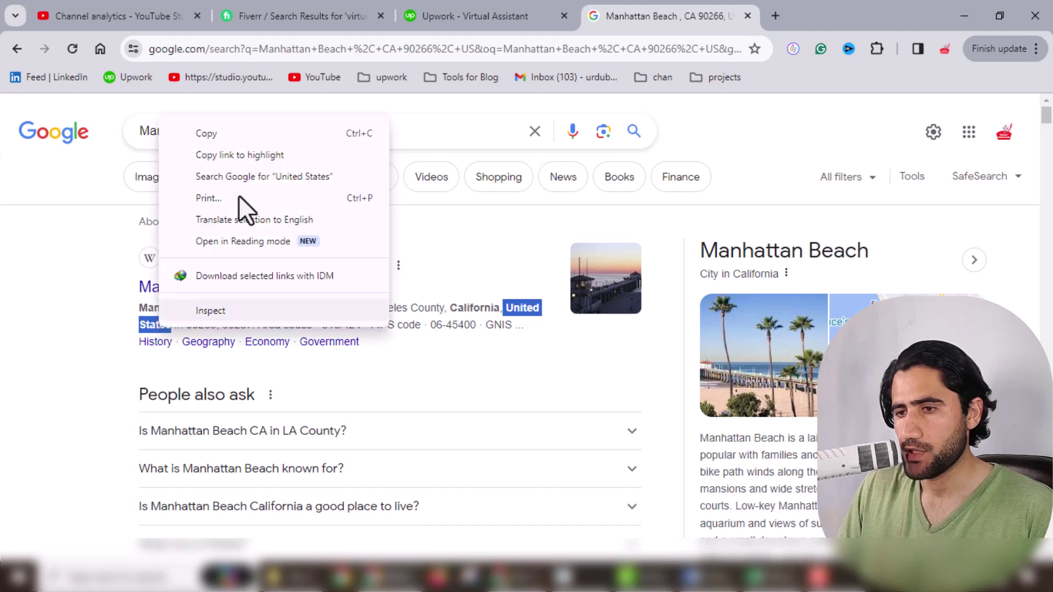
pyautogui.click(225, 140)
pyautogui.click(767, 578)
pyautogui.click(397, 285)
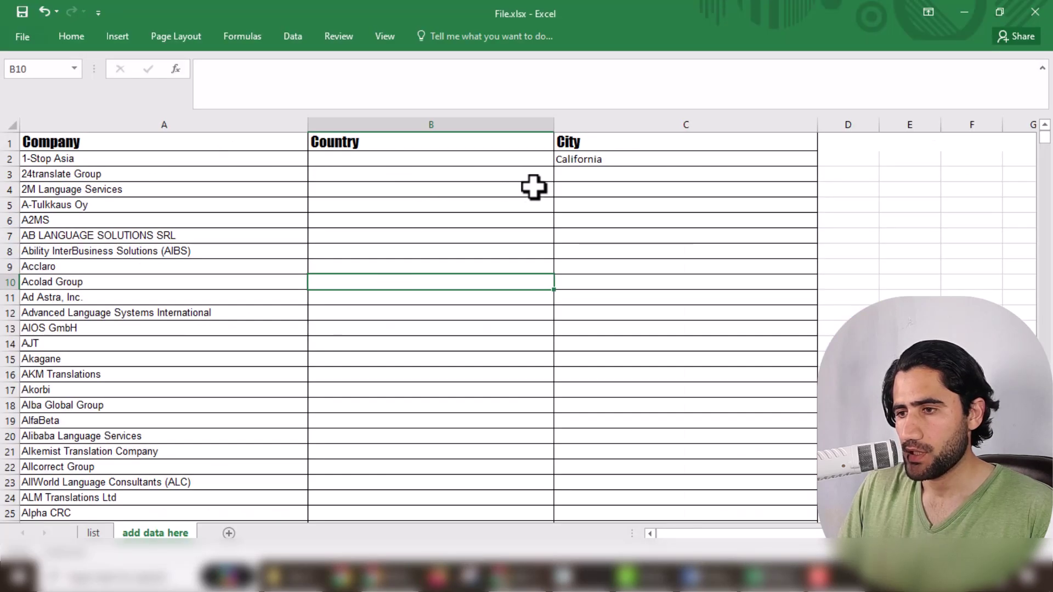
pyautogui.click(323, 159)
pyautogui.rightClick(323, 159)
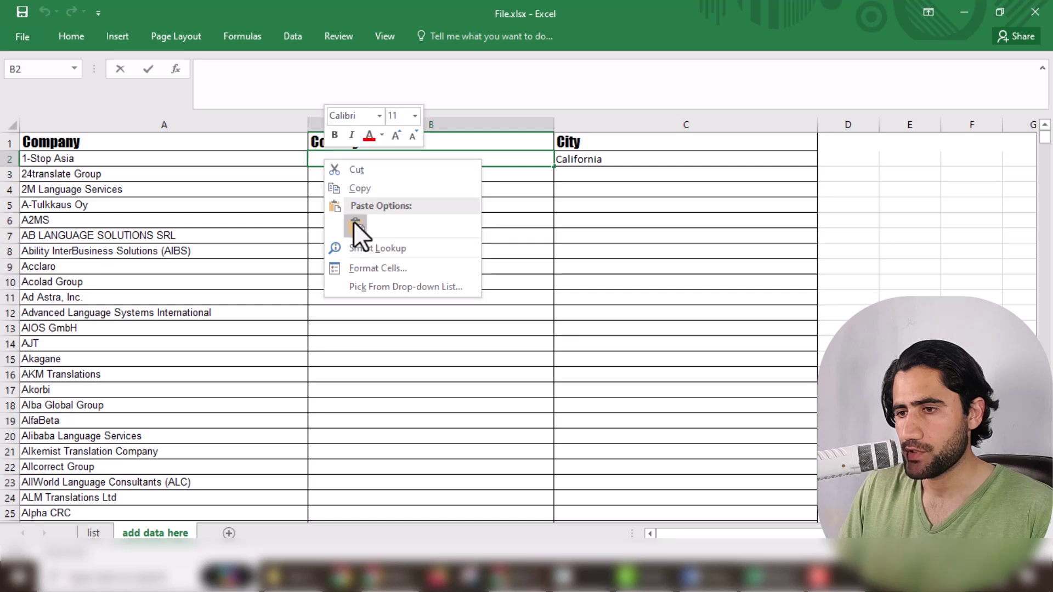
pyautogui.click(357, 227)
pyautogui.click(399, 269)
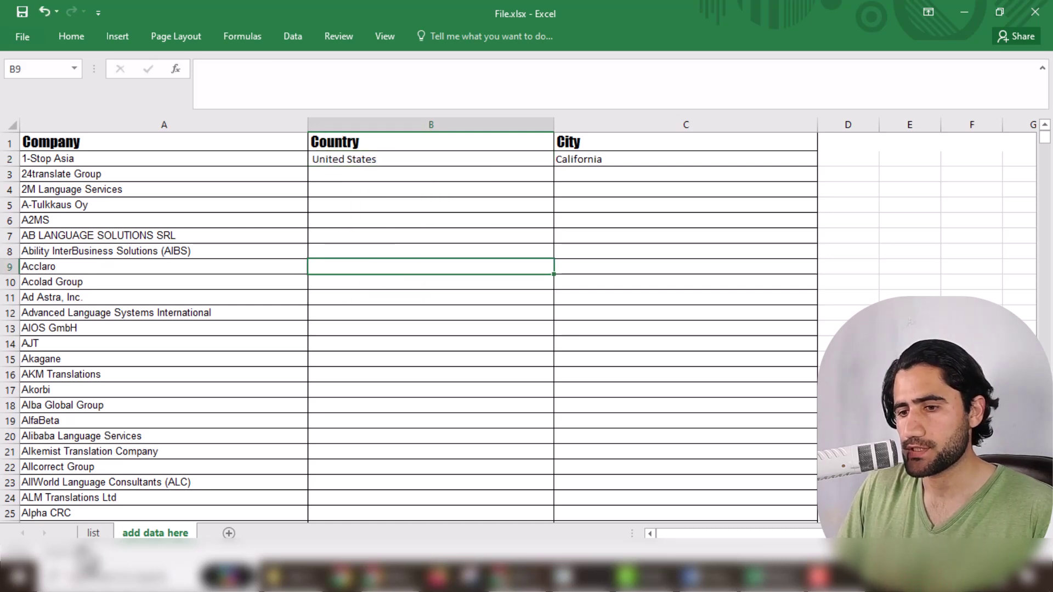
# - Copy the part of the 24translate Group address from the city name through the country code on the "list" sheet
pyautogui.click(93, 533)
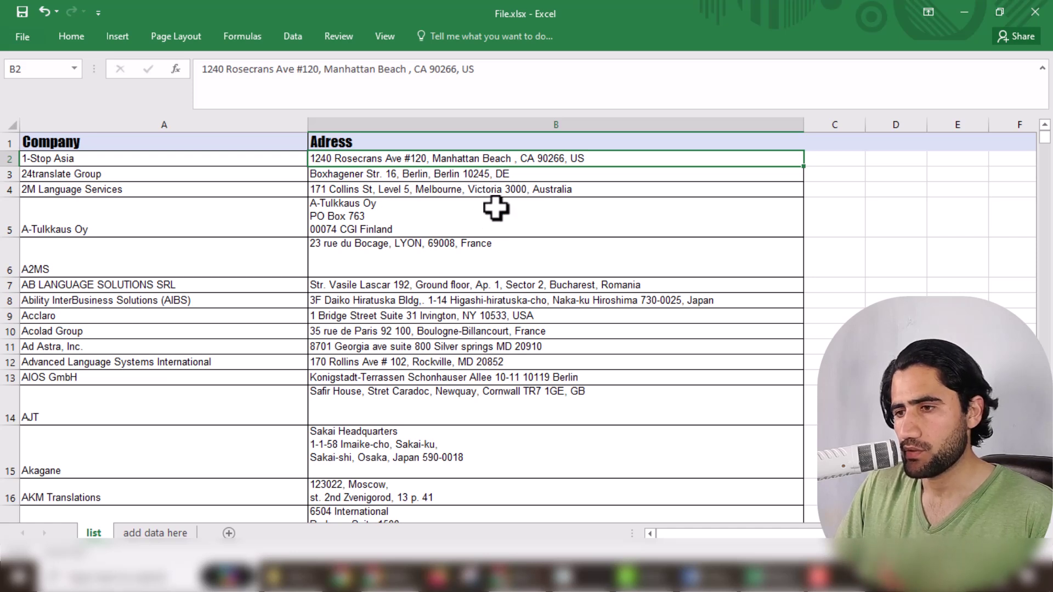
pyautogui.doubleClick(536, 175)
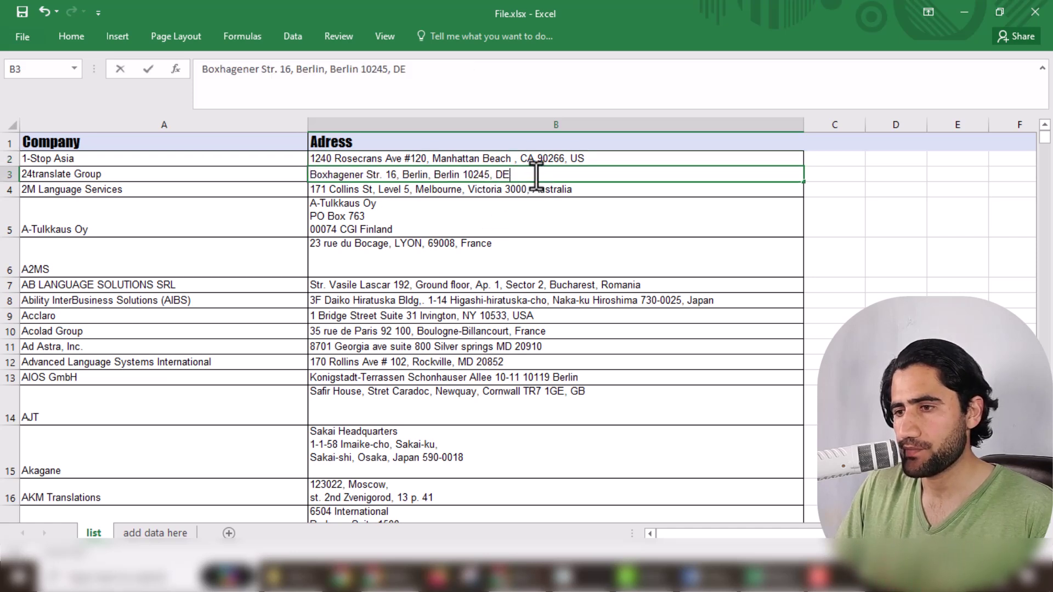
pyautogui.moveTo(510, 174); pyautogui.dragTo(410, 179)
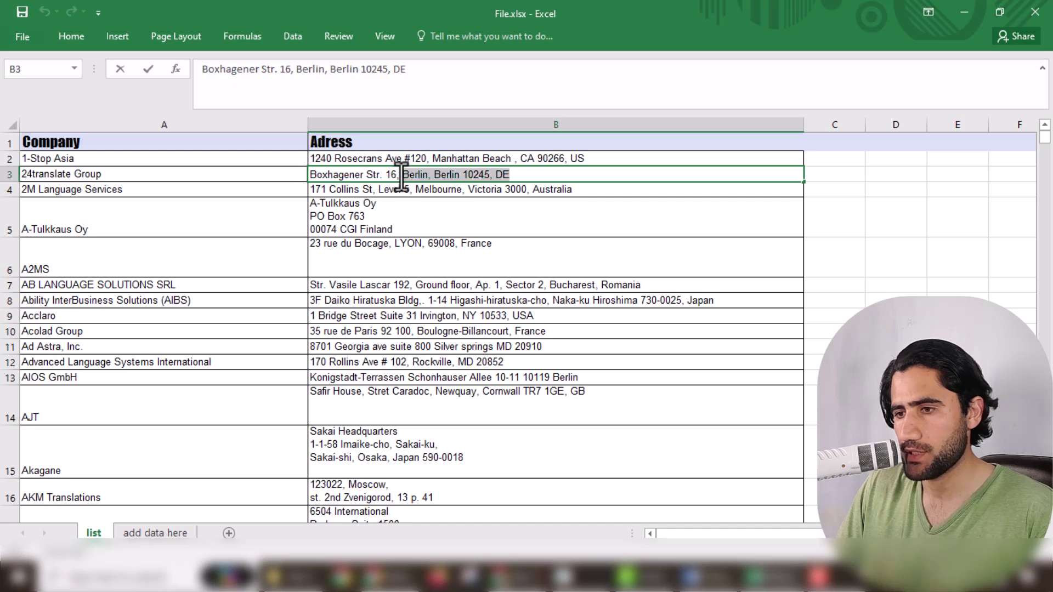
pyautogui.rightClick(467, 175)
pyautogui.click(485, 197)
# - Replace the Google query in Chrome with the copied 24translate Group location and run the search
pyautogui.click(383, 575)
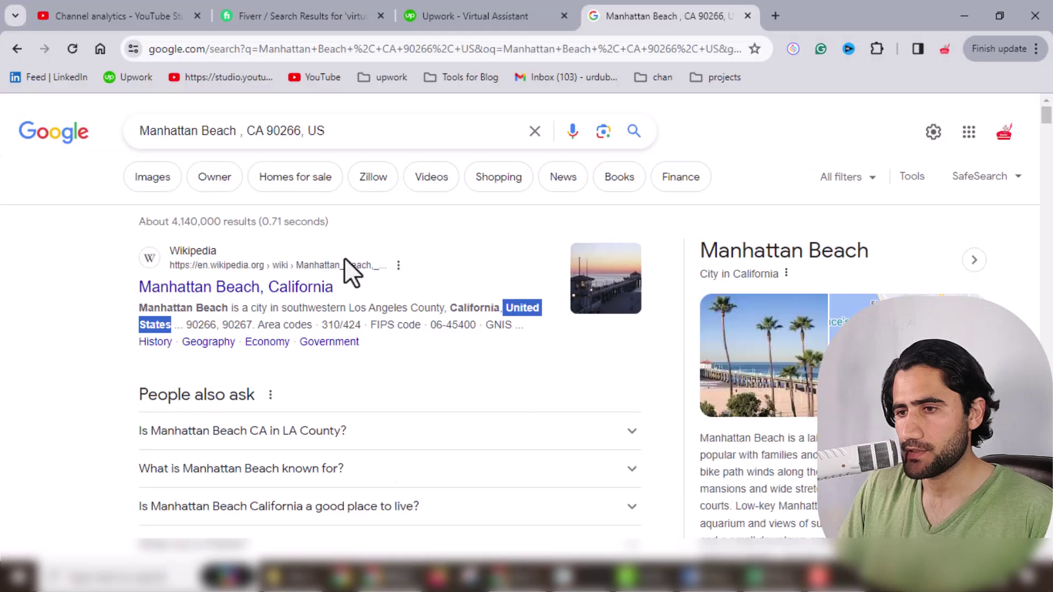
pyautogui.click(358, 131)
pyautogui.tripleClick(293, 132)
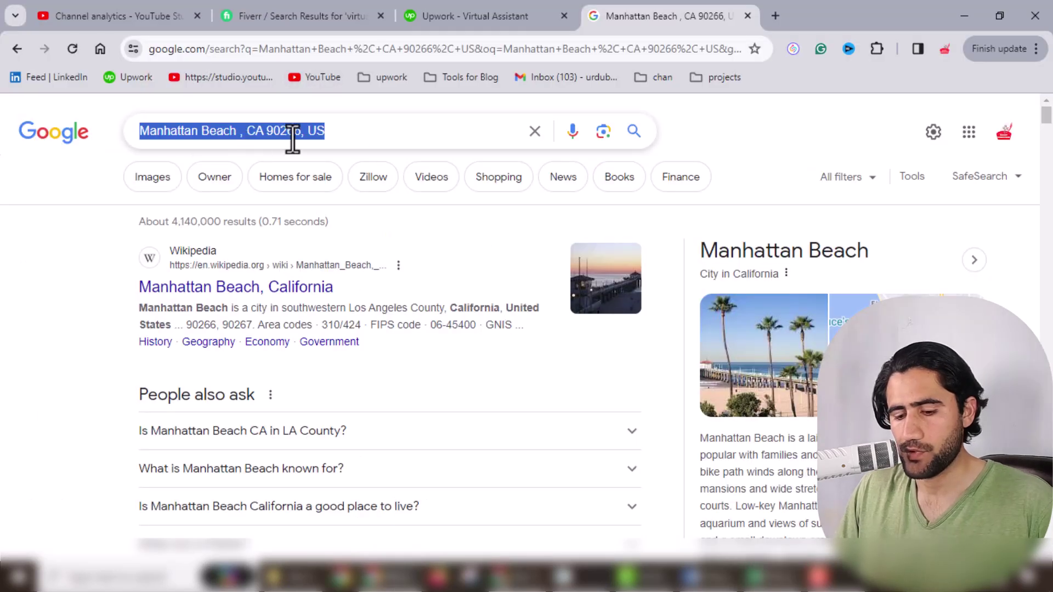
pyautogui.hotkey('ctrl', 'v')
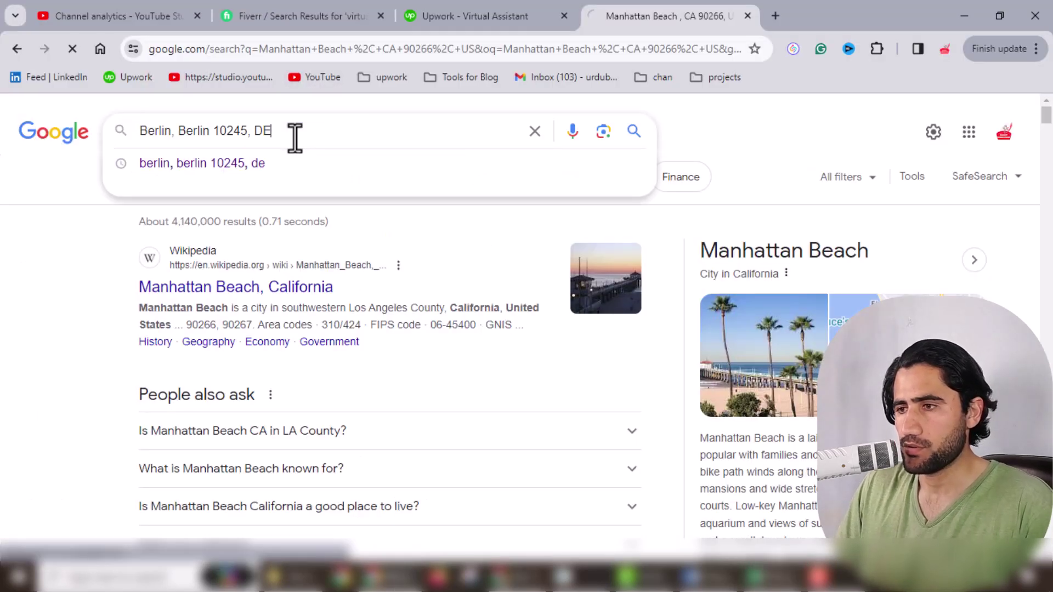
pyautogui.press('Return')
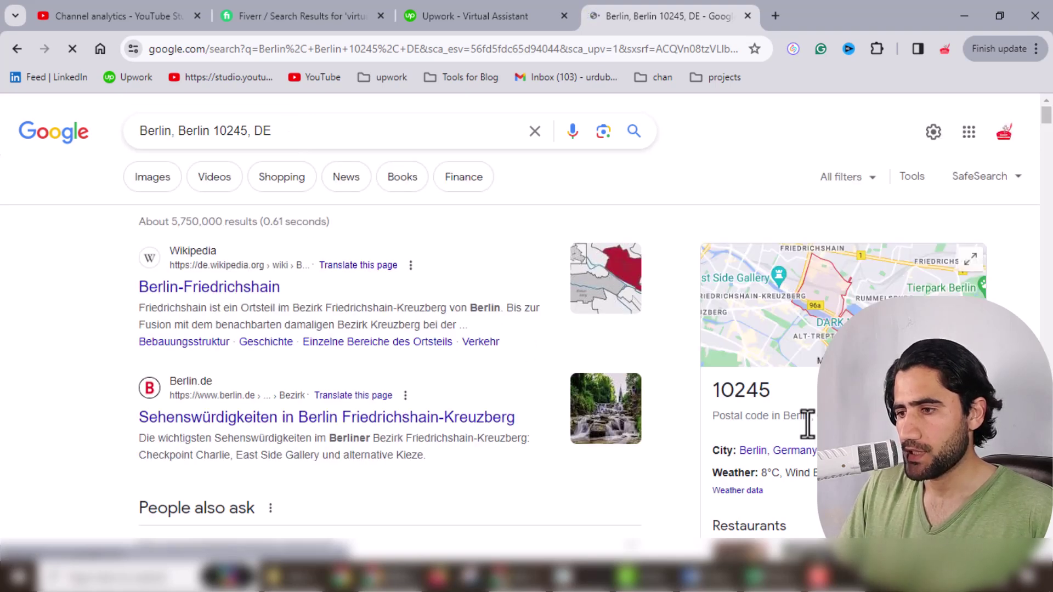
# - Copy Germany from the Google result into cell B3, the Country of 24translate Group, on Excel's "add data here" sheet
pyautogui.moveTo(815, 451); pyautogui.dragTo(784, 449)
pyautogui.rightClick(775, 447)
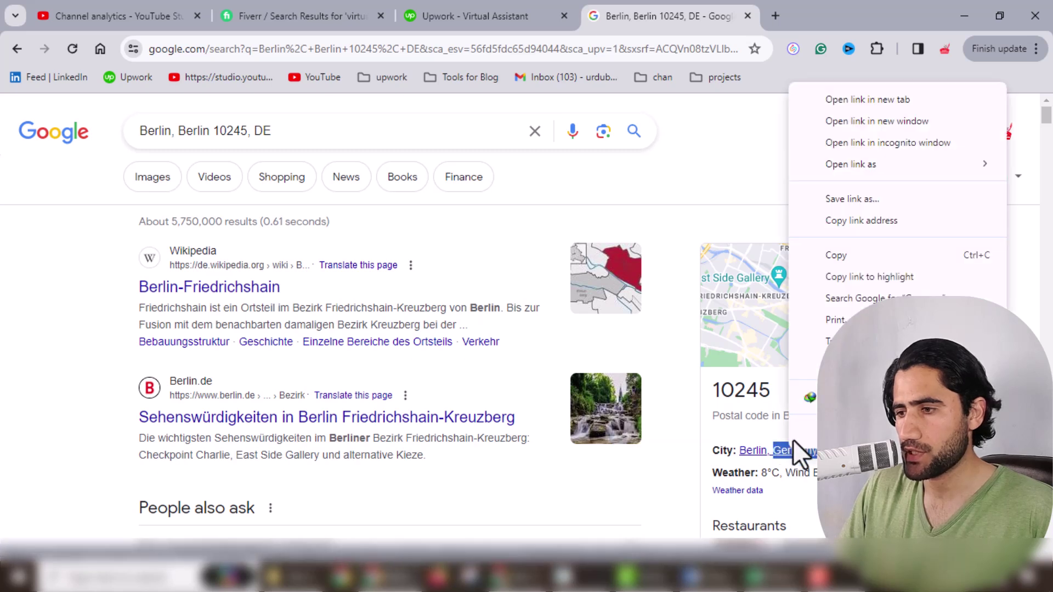
pyautogui.click(834, 258)
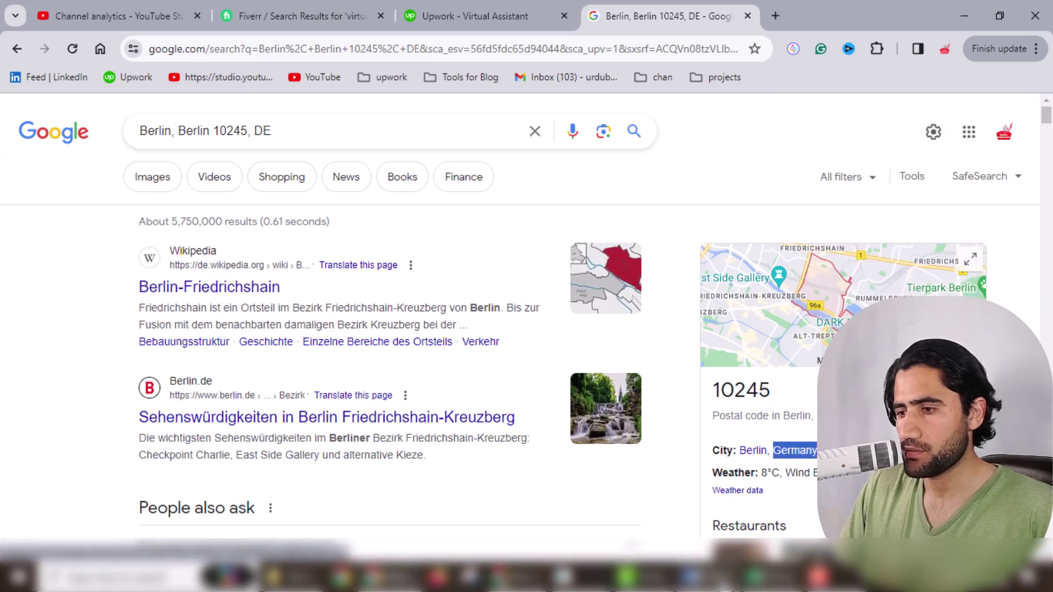
pyautogui.hotkey('alt', 'Tab')
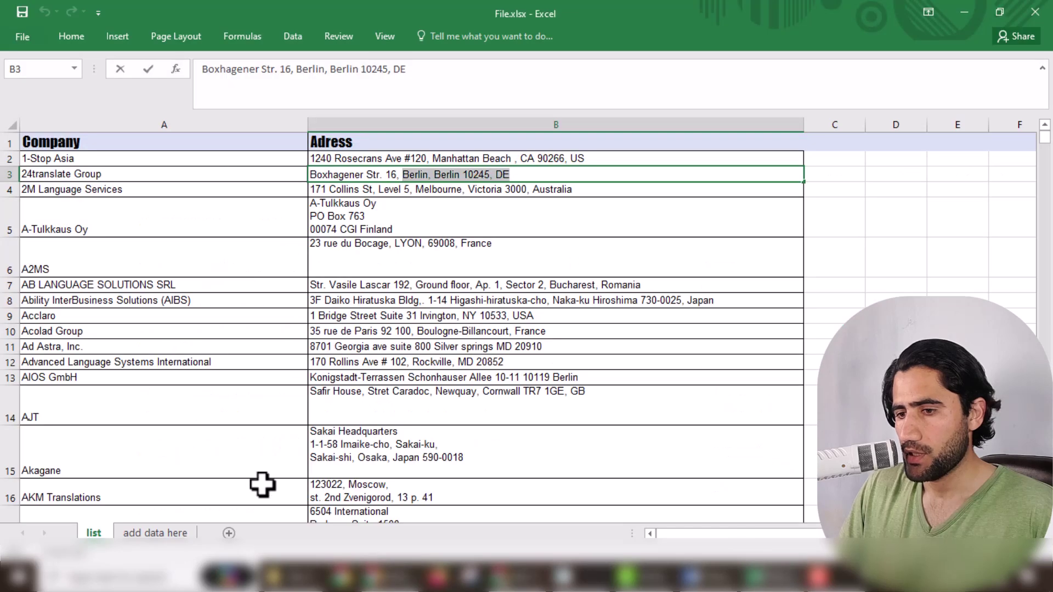
pyautogui.click(165, 532)
pyautogui.click(349, 174)
pyautogui.rightClick(349, 174)
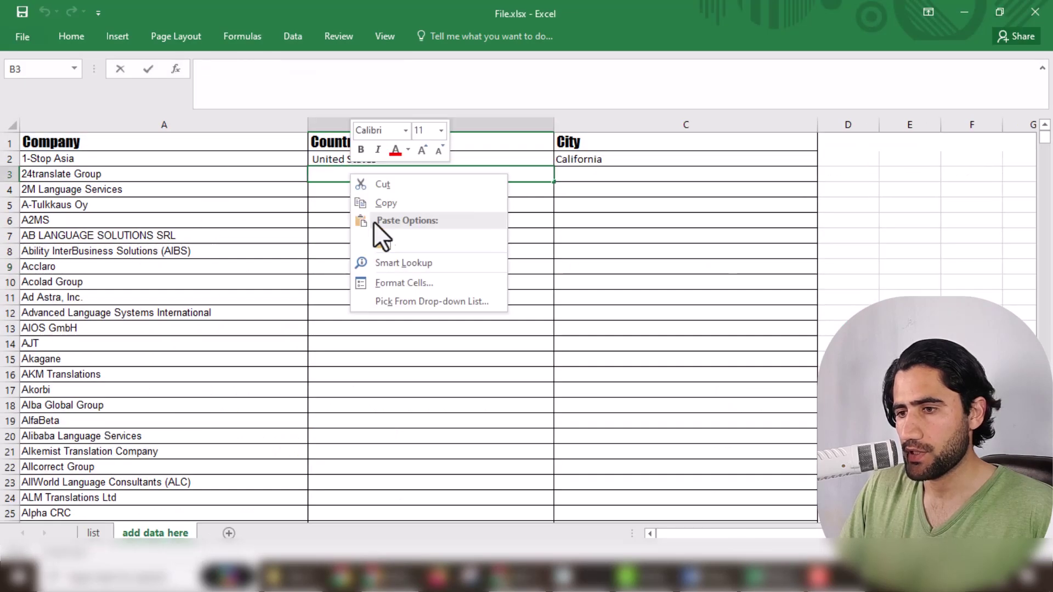
pyautogui.click(380, 239)
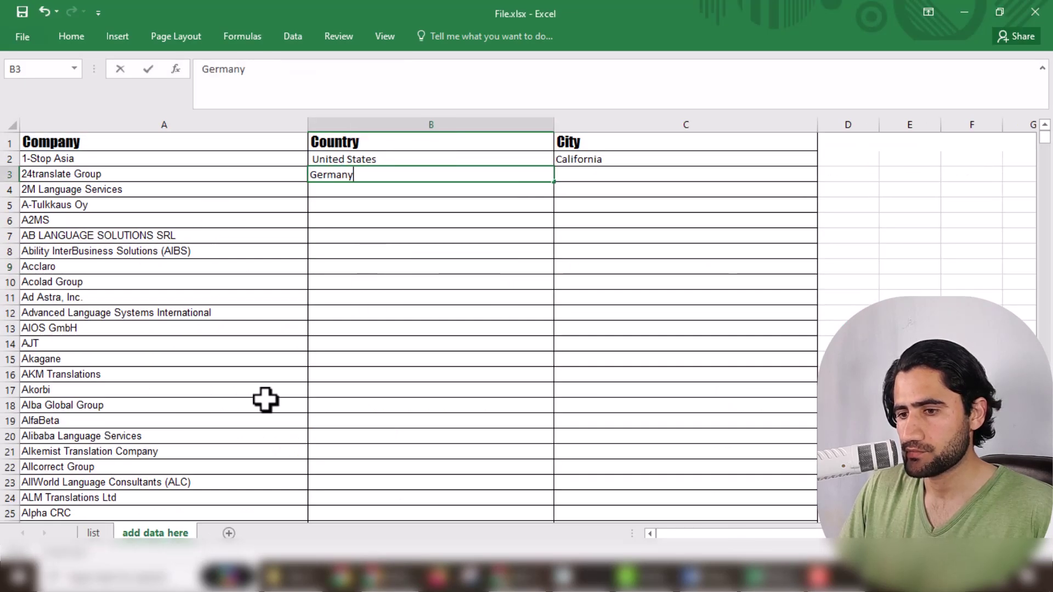
# - Copy Berlin from the Google result in Chrome into cell C3, the City of 24translate Group, on Excel's "add data here" sheet
pyautogui.click(94, 533)
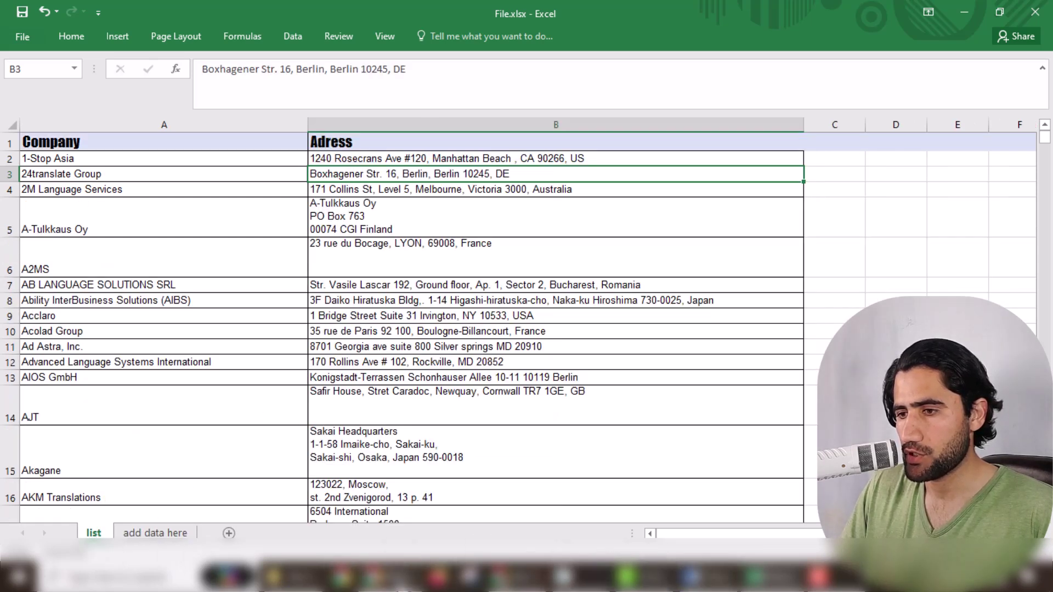
pyautogui.click(384, 576)
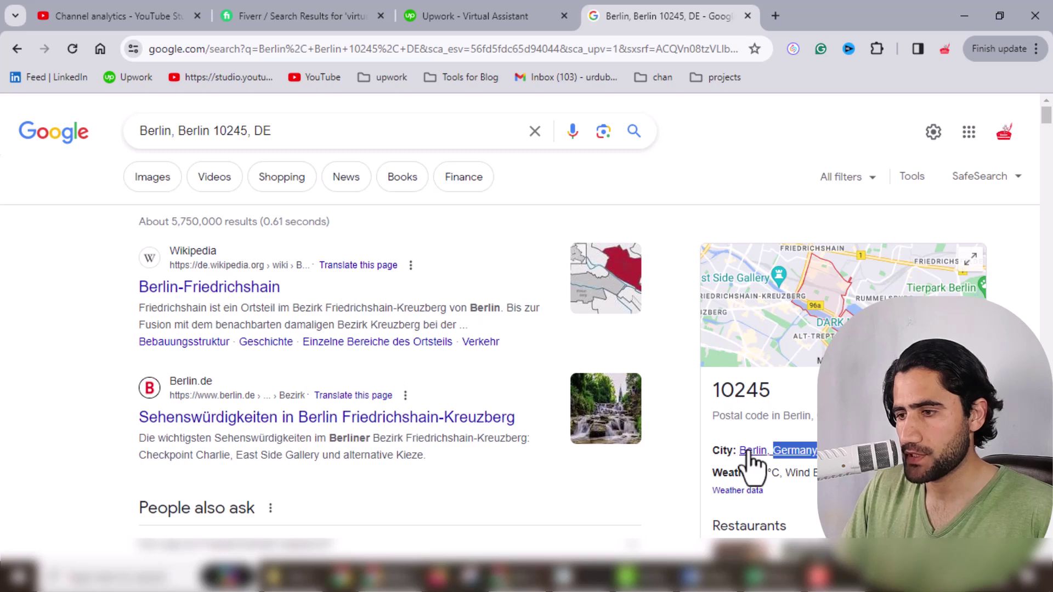
pyautogui.moveTo(737, 449); pyautogui.dragTo(761, 449)
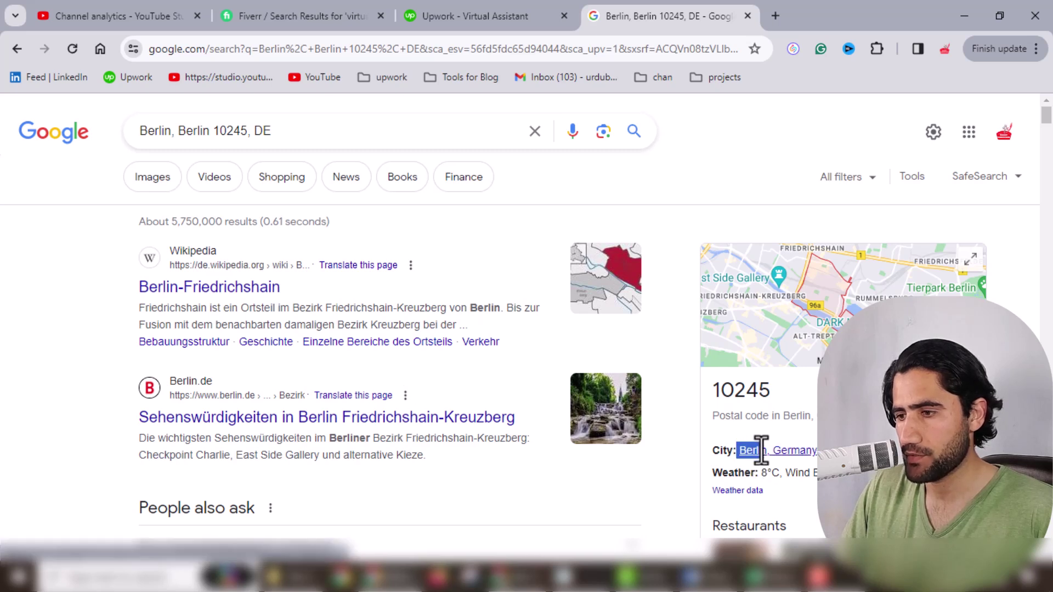
pyautogui.rightClick(751, 459)
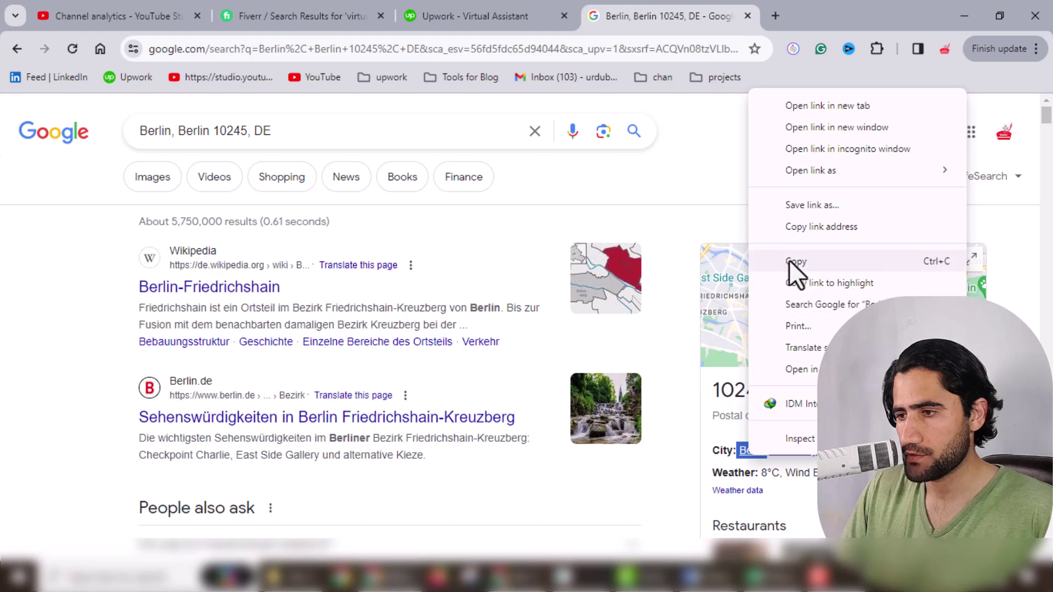
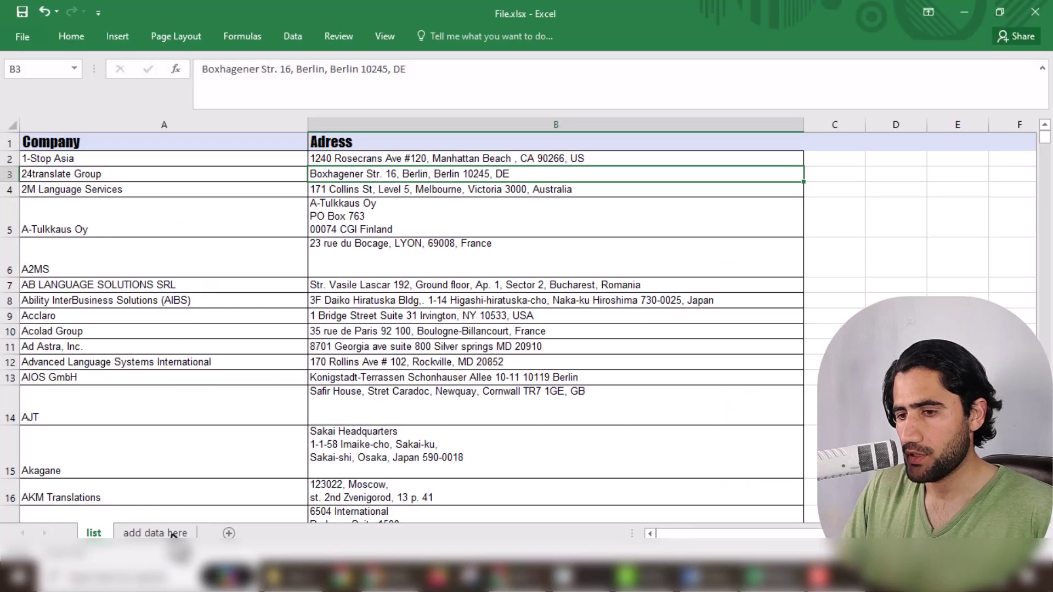
pyautogui.click(576, 174)
pyautogui.rightClick(577, 174)
pyautogui.click(610, 235)
pyautogui.click(603, 270)
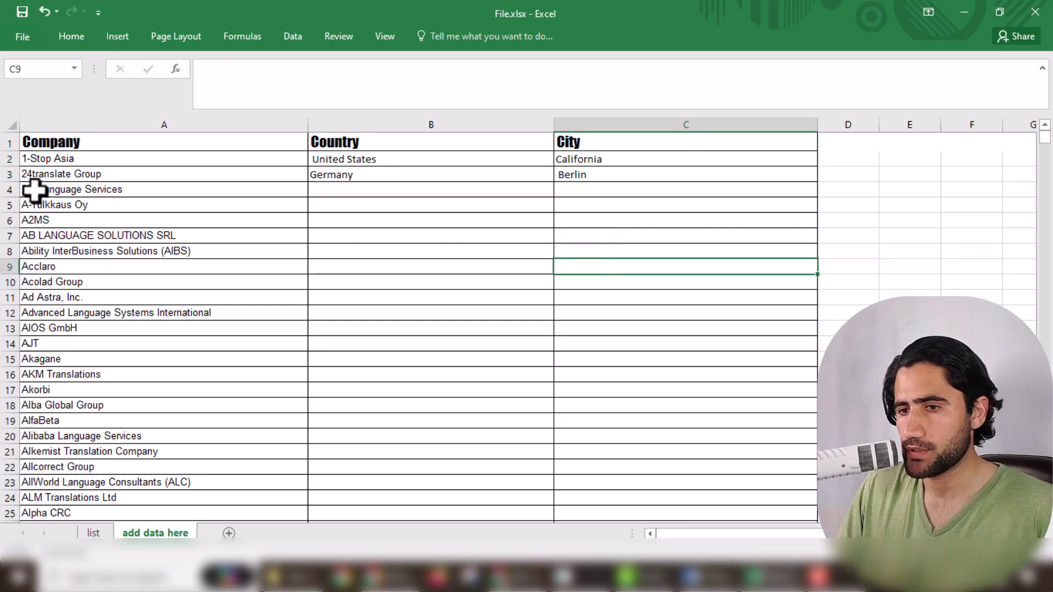
# - Copy the part of the 2M Language Services address from the city name through the country on the "list" sheet
pyautogui.click(93, 533)
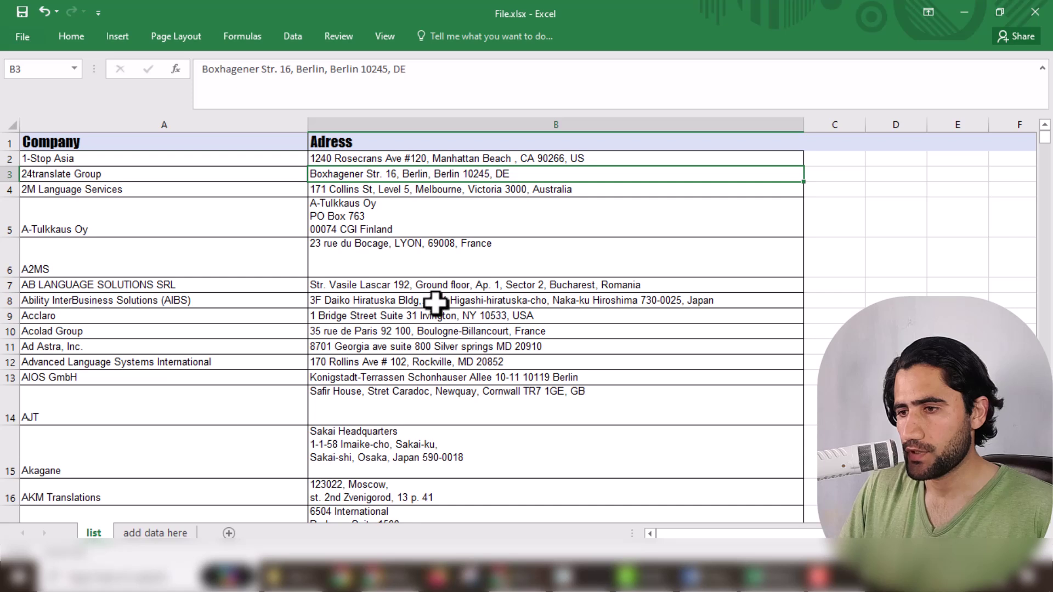
pyautogui.doubleClick(593, 192)
pyautogui.moveTo(574, 191); pyautogui.dragTo(428, 192)
pyautogui.rightClick(428, 192)
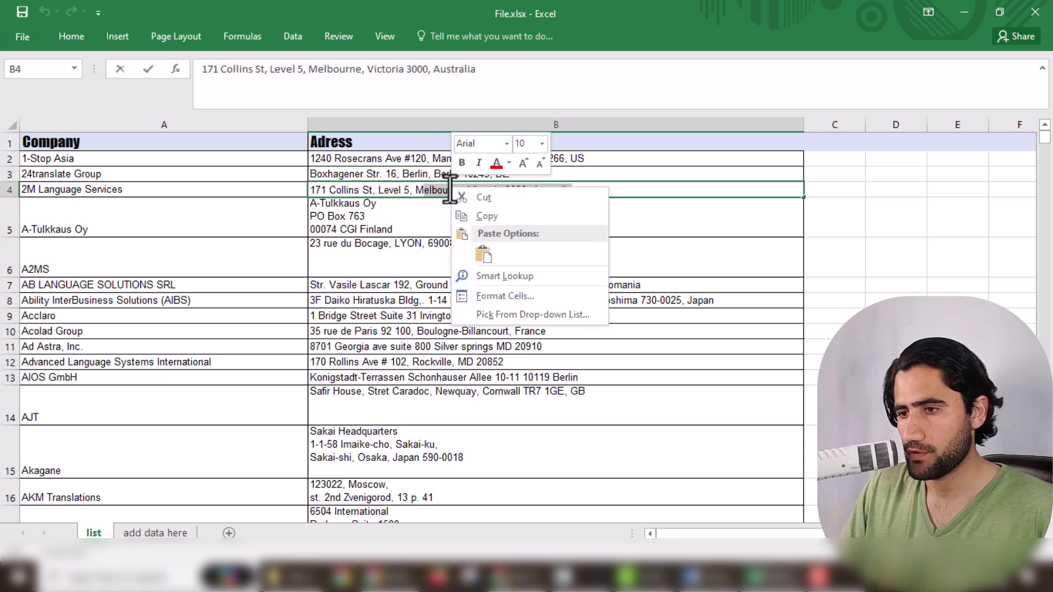
pyautogui.press('Escape')
pyautogui.moveTo(605, 192); pyautogui.dragTo(433, 195)
pyautogui.rightClick(433, 195)
pyautogui.click(459, 223)
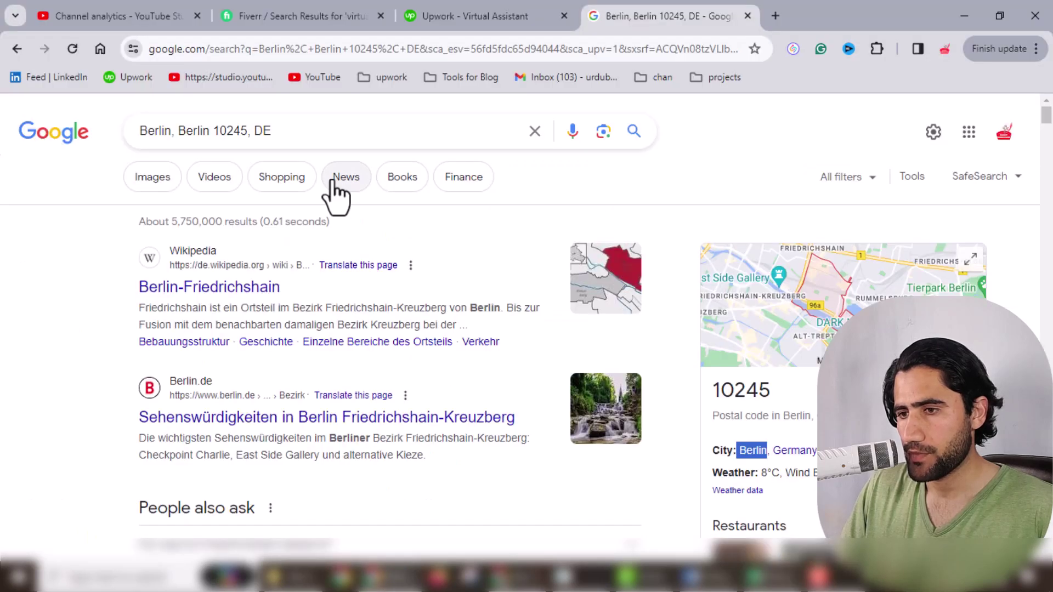
# - Replace the Google query in Chrome with the copied 2M Language Services location and run the search
pyautogui.click(301, 137)
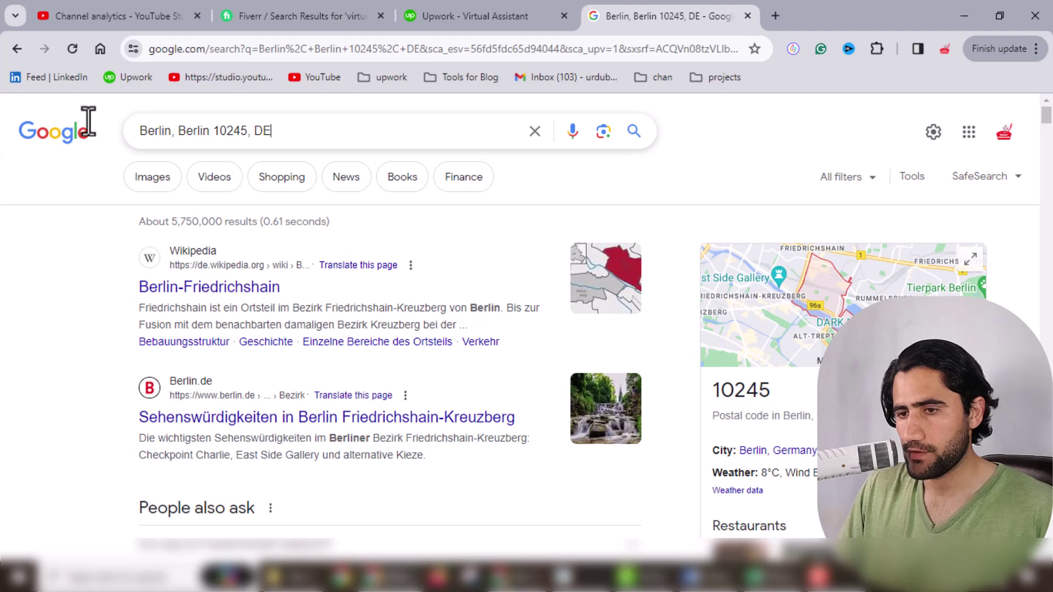
pyautogui.hotkey('ctrl', 'a')
pyautogui.hotkey('ctrl', 'v')
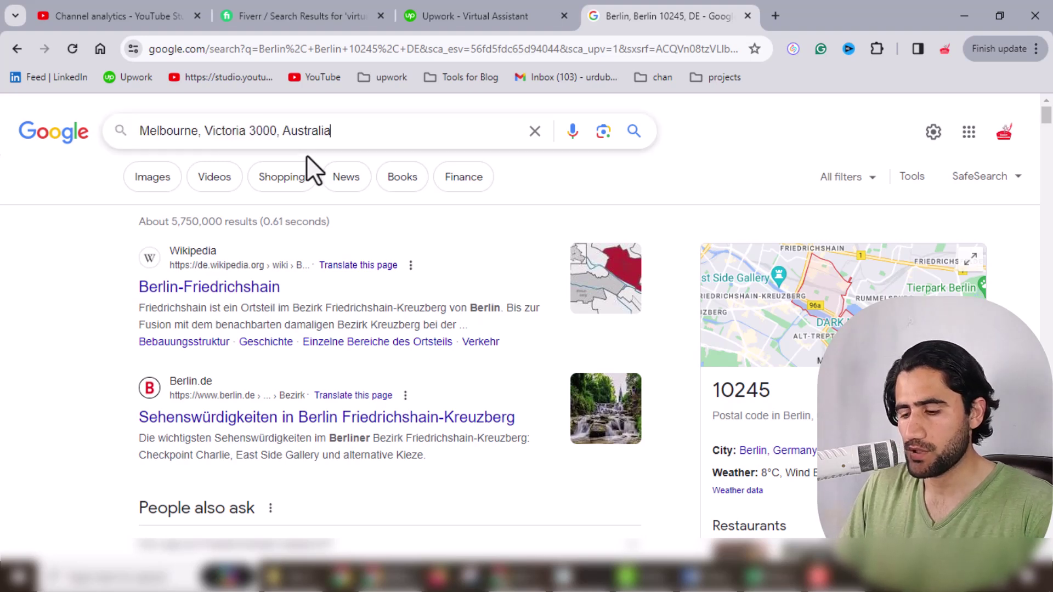
pyautogui.press('Return')
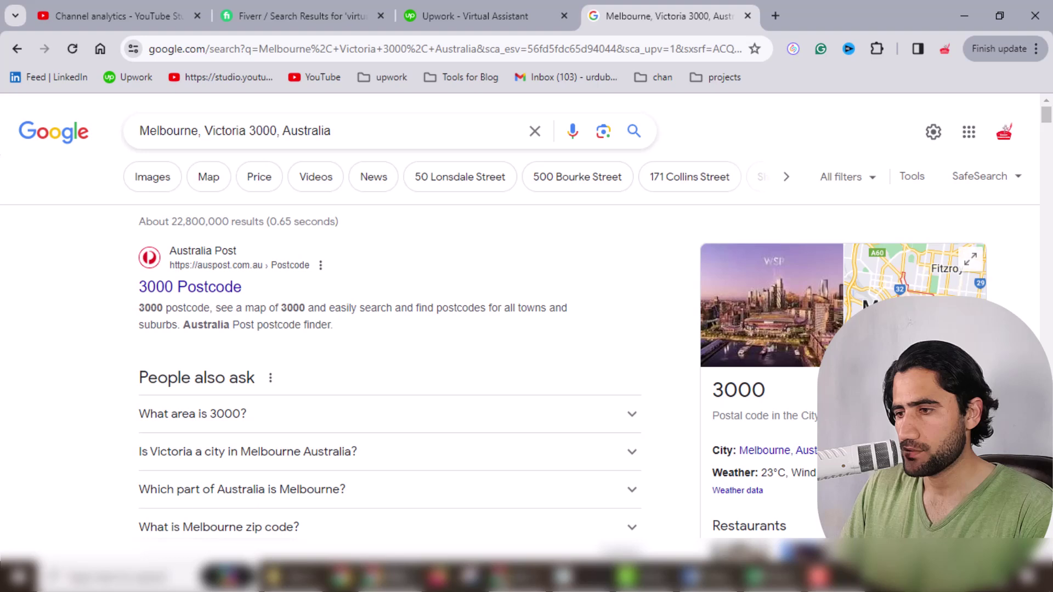
# - Copy Melbourne from the Google result into cell C4, the City of 2M Language Services, on Excel's "add data here" sheet
pyautogui.rightClick(647, 211)
pyautogui.click(704, 220)
pyautogui.click(782, 581)
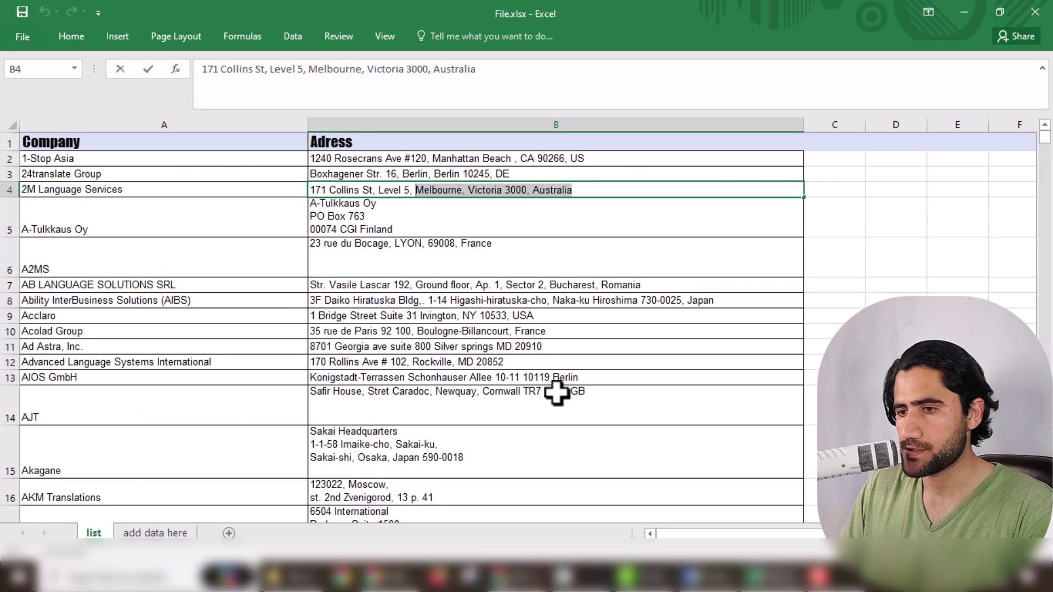
pyautogui.click(156, 533)
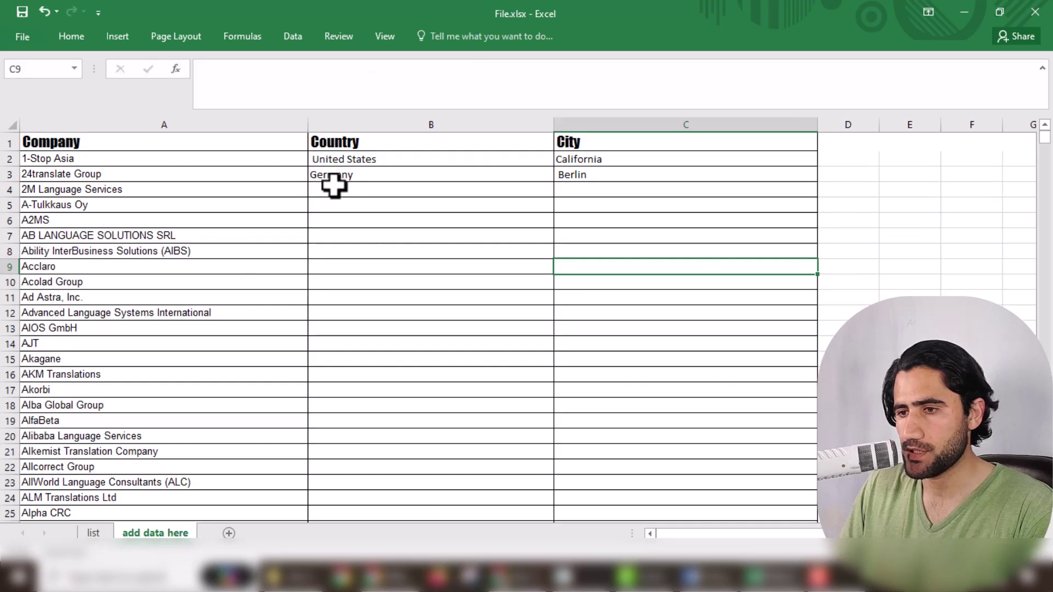
pyautogui.click(568, 189)
pyautogui.rightClick(571, 188)
pyautogui.click(606, 256)
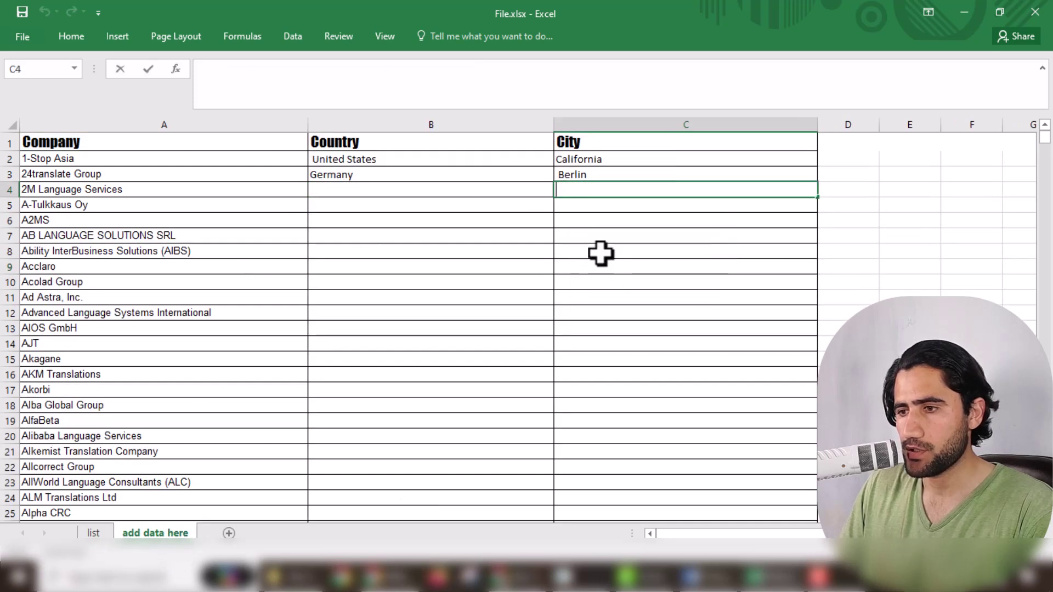
pyautogui.click(309, 190)
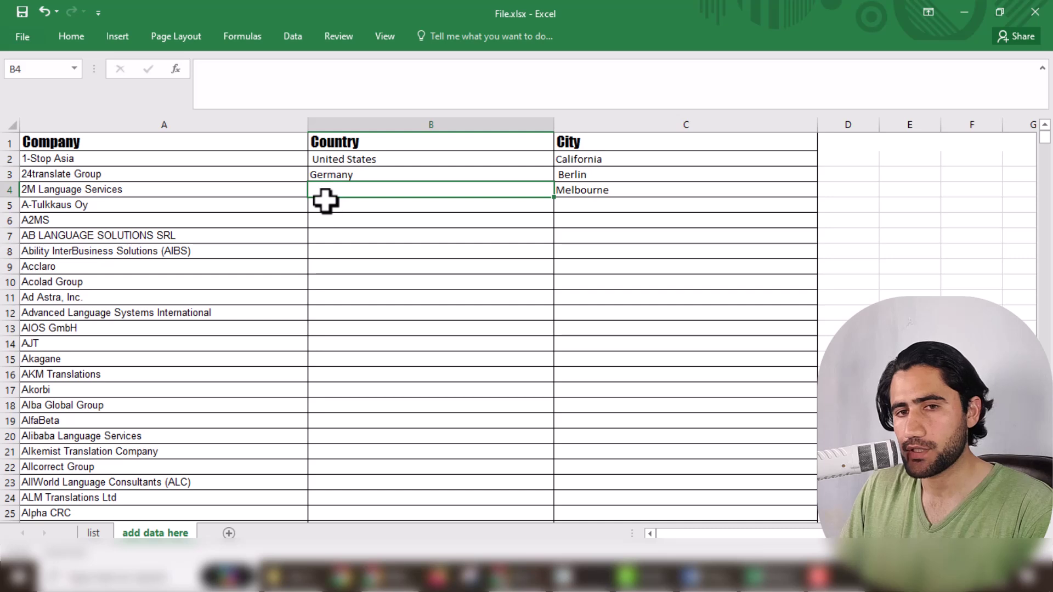
# - Switch to Chrome and go back from the restaurant listing to the main Google results for the Melbourne search
pyautogui.click(378, 577)
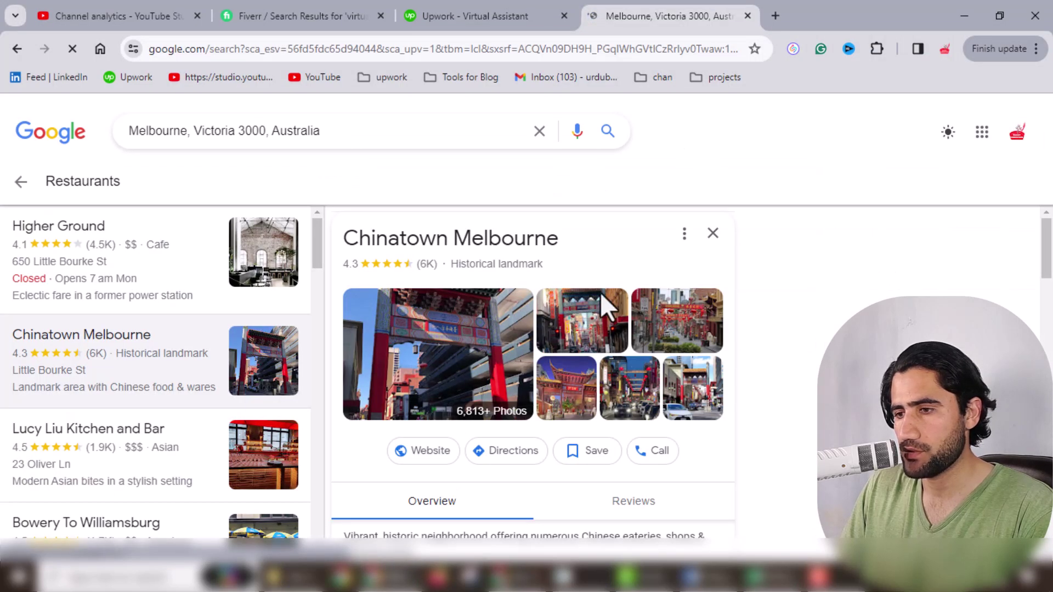
pyautogui.click(488, 6)
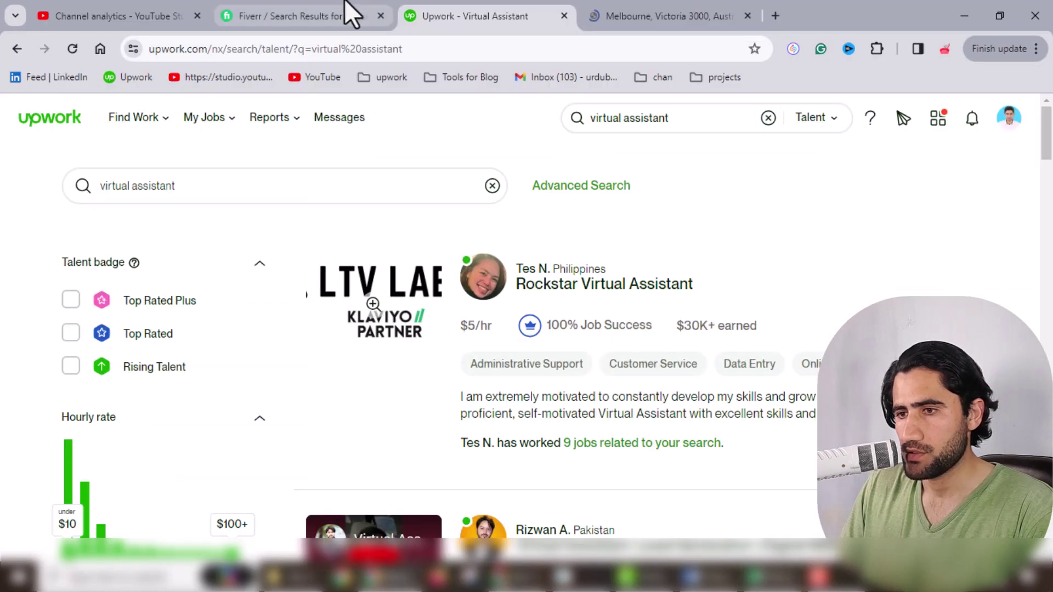
pyautogui.click(634, 10)
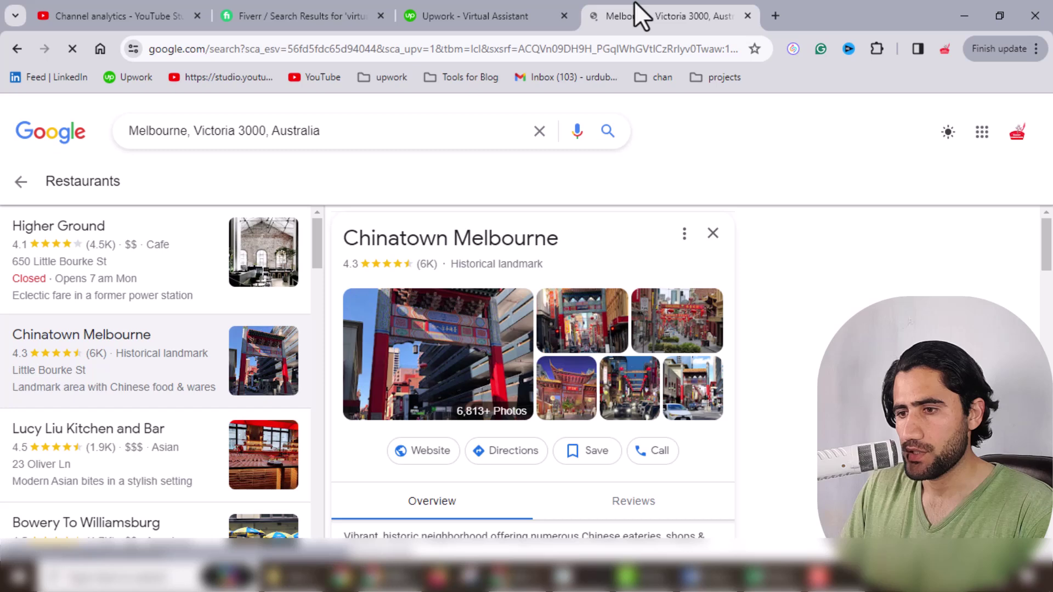
pyautogui.click(23, 184)
# - Copy Australia from the Google query into cell B4, the Country of 2M Language Services, on Excel's "add data here" sheet
pyautogui.moveTo(348, 132); pyautogui.dragTo(283, 132)
pyautogui.rightClick(300, 133)
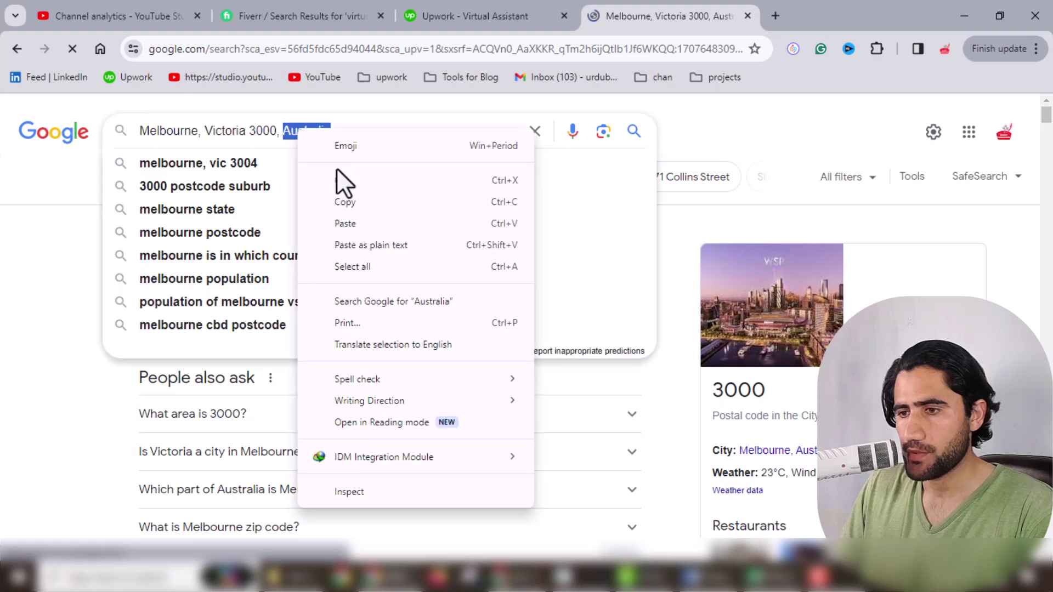
pyautogui.click(346, 201)
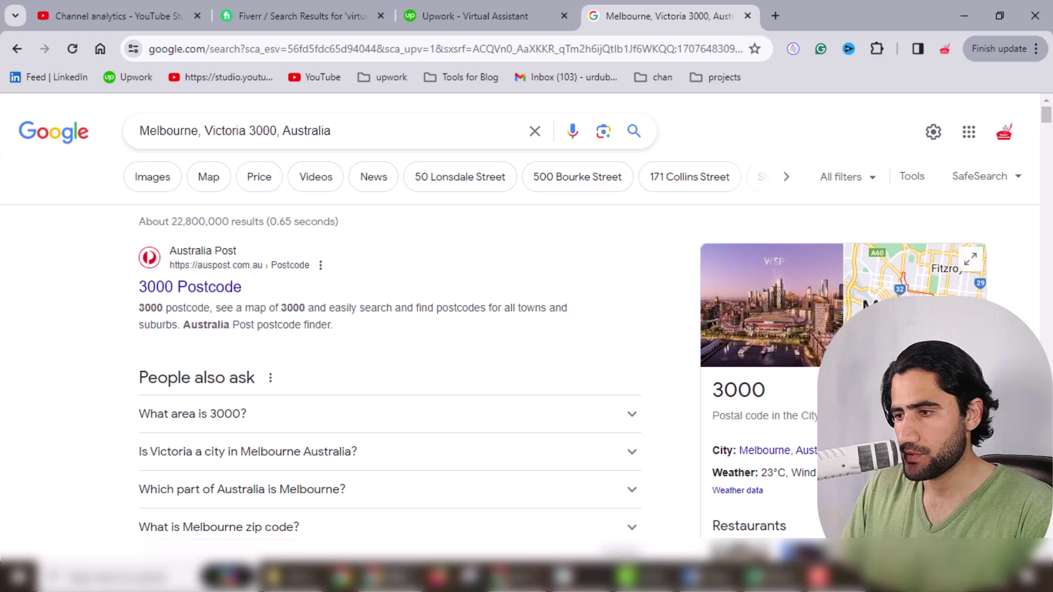
pyautogui.rightClick(671, 214)
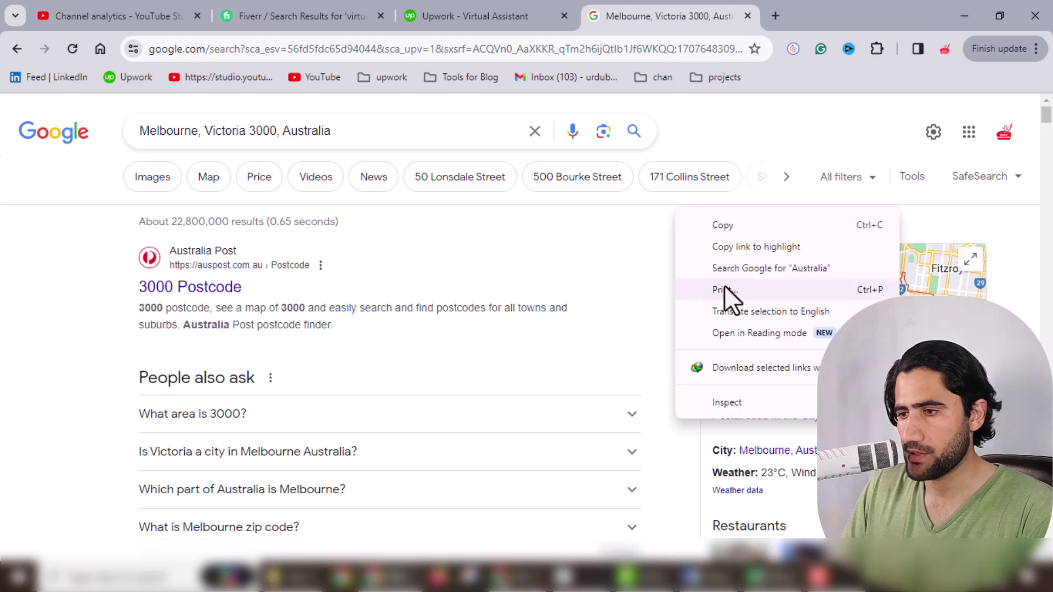
pyautogui.click(724, 226)
pyautogui.hotkey('alt', 'Tab')
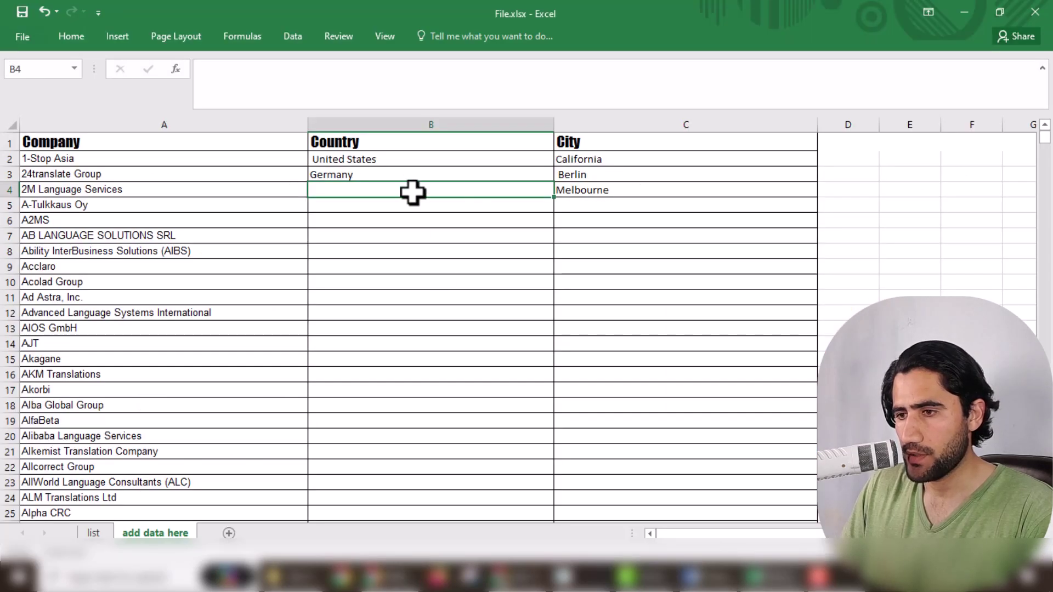
pyautogui.rightClick(334, 191)
pyautogui.click(362, 260)
pyautogui.click(394, 315)
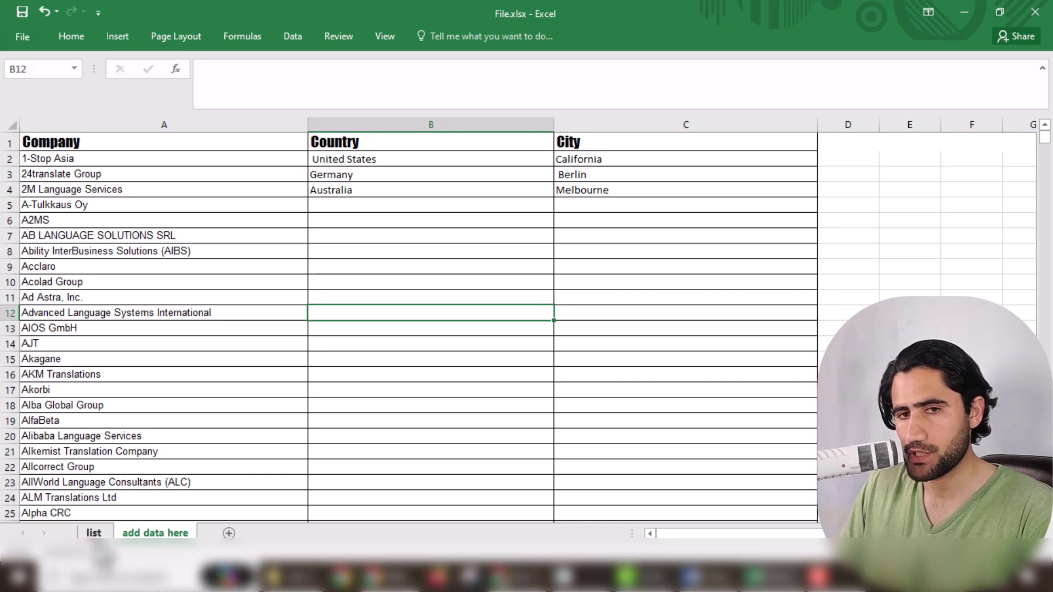
# - Review the addresses on the "list" sheet from A-Tulkkaus Oy down to VoxBox against the Virtual Assistant job brief in Word
pyautogui.click(93, 536)
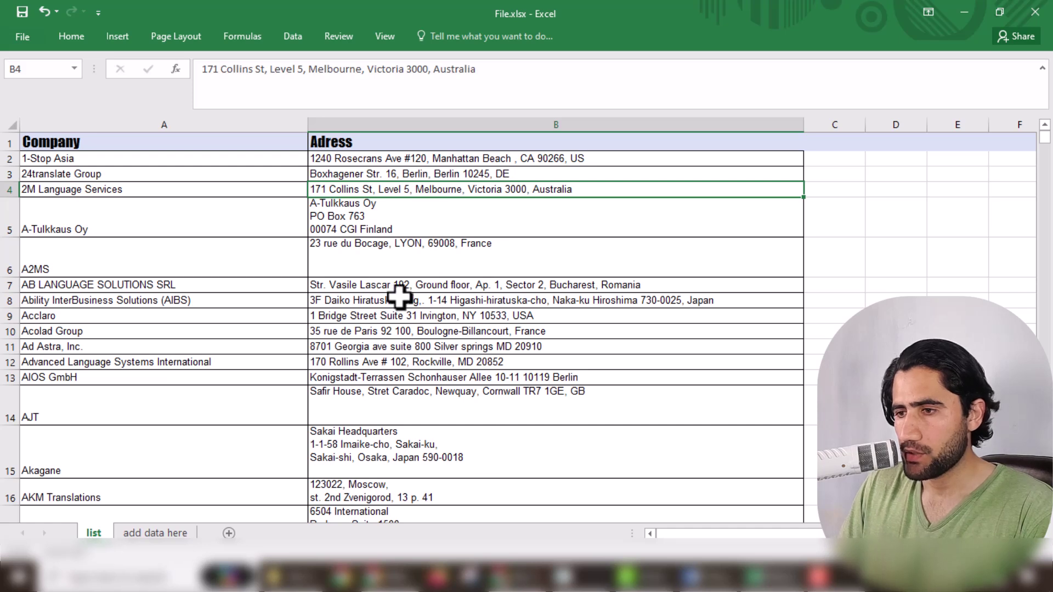
pyautogui.doubleClick(411, 230)
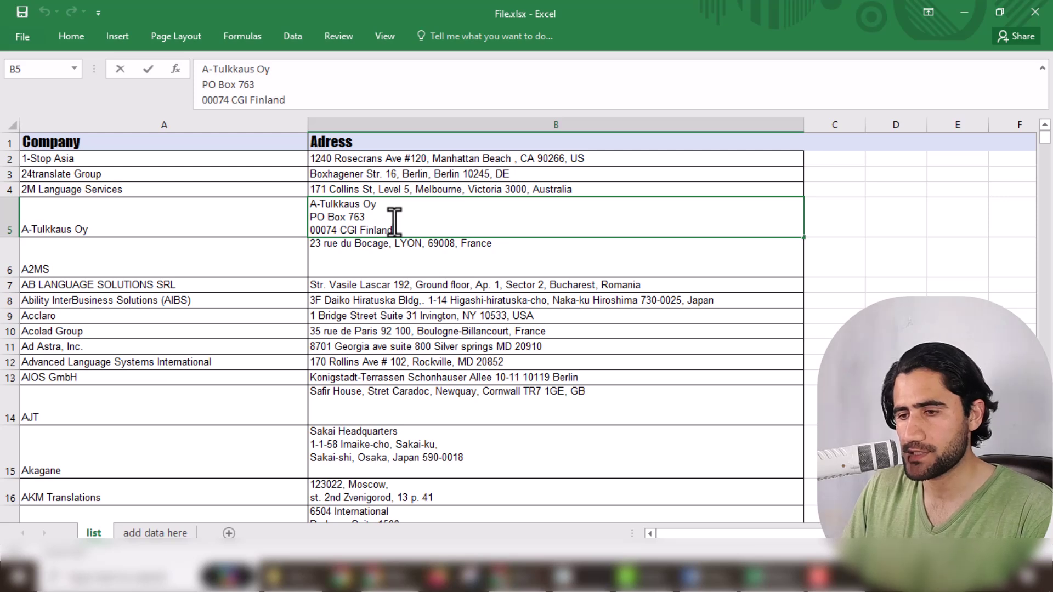
pyautogui.moveTo(1043, 144); pyautogui.dragTo(716, 422)
pyautogui.click(707, 575)
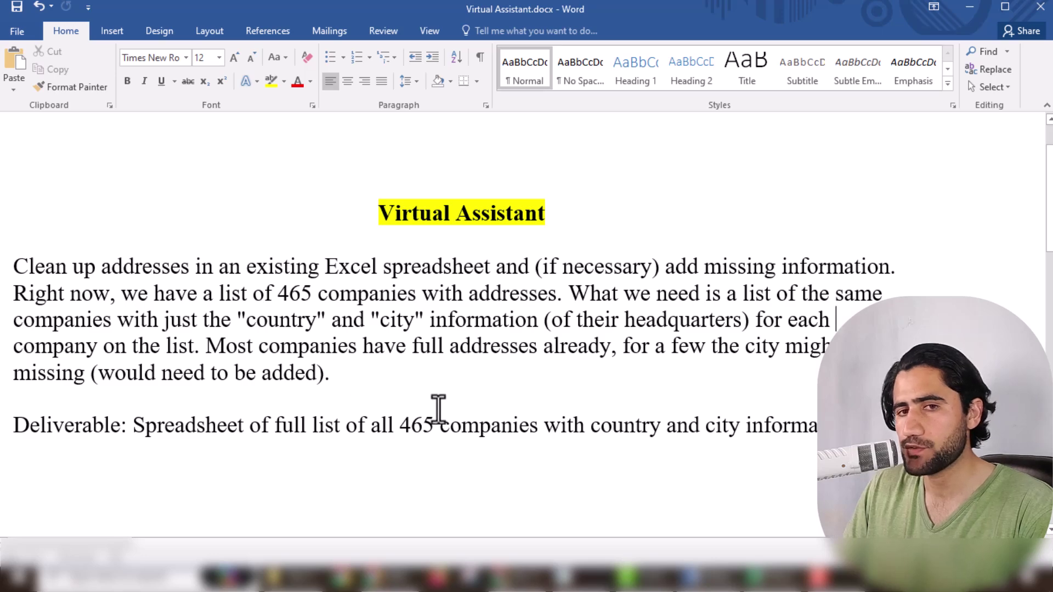
pyautogui.click(755, 576)
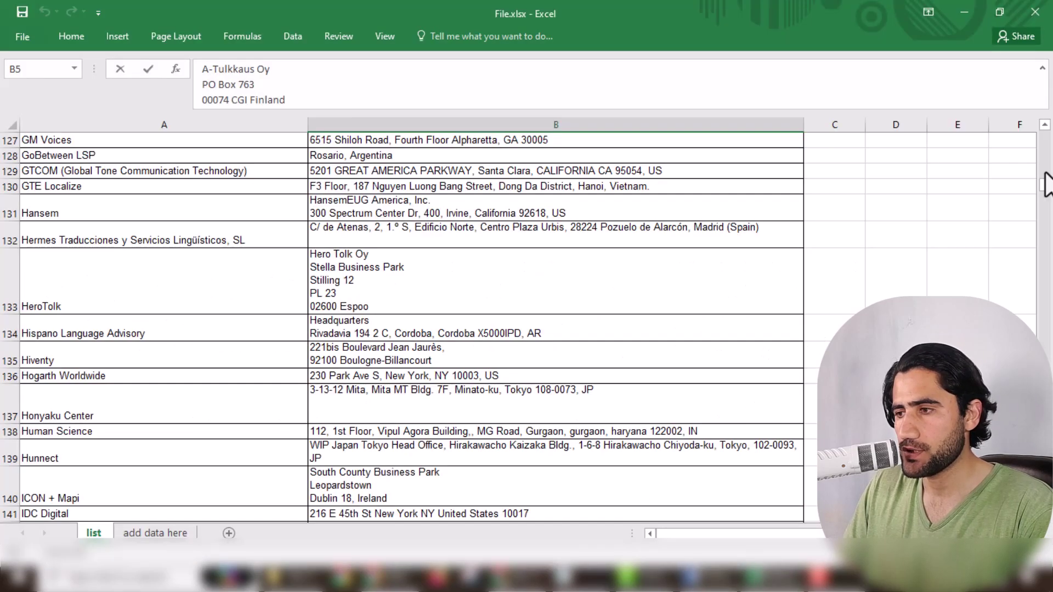
pyautogui.moveTo(1042, 192); pyautogui.dragTo(1050, 314)
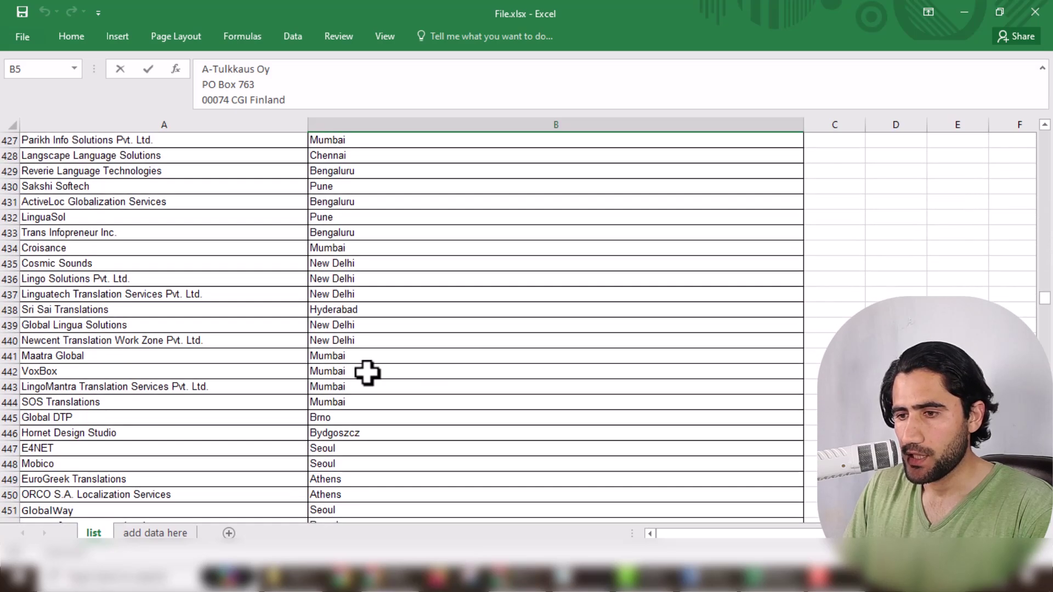
pyautogui.click(328, 373)
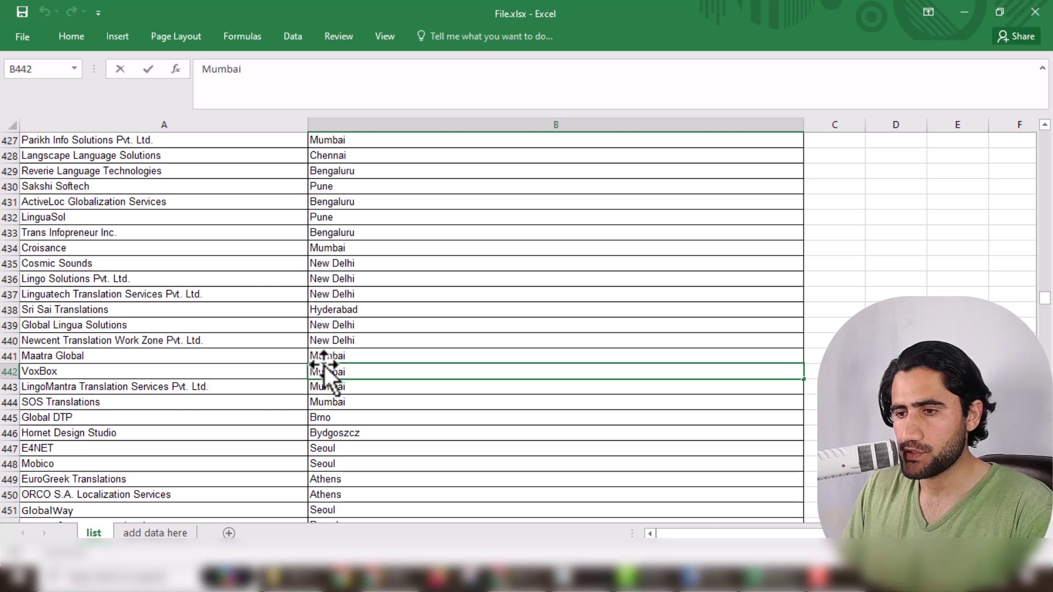
# - Copy the text Mumbai from VoxBox's address in cell B442 of the "list" sheet
pyautogui.click(340, 326)
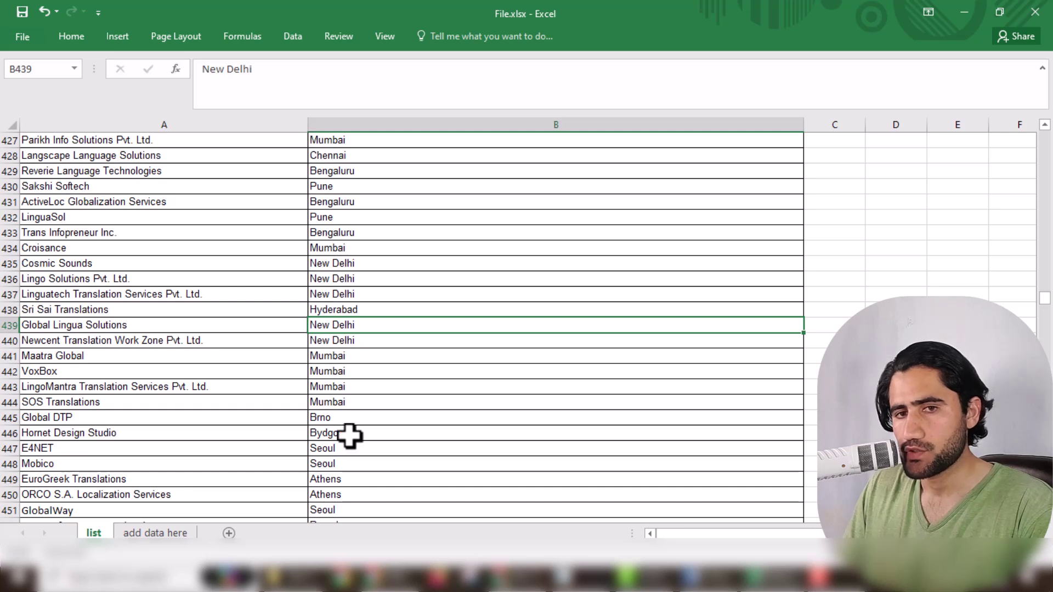
pyautogui.doubleClick(354, 372)
pyautogui.moveTo(353, 372); pyautogui.dragTo(301, 370)
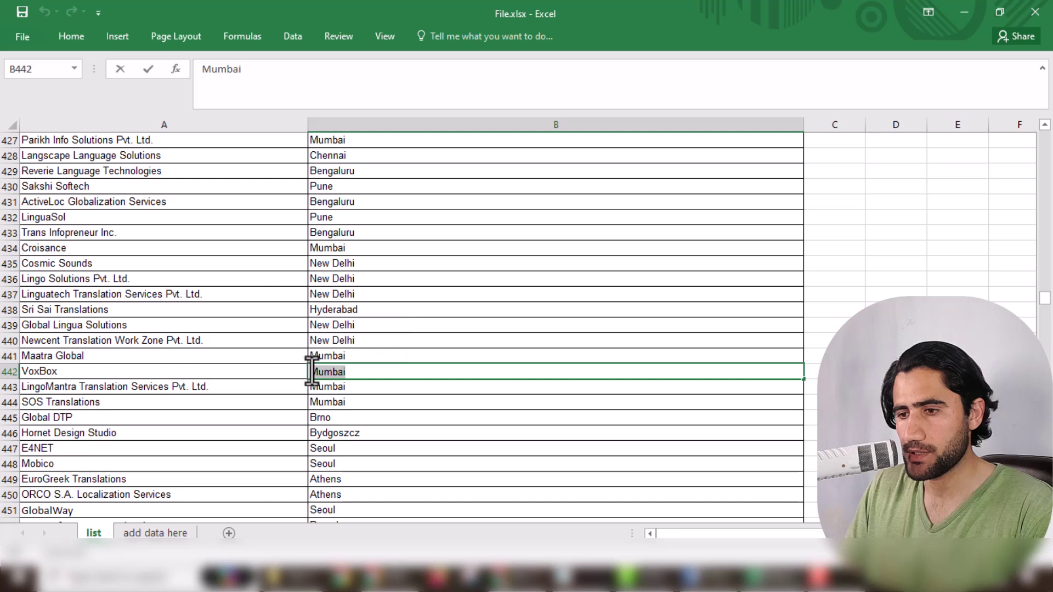
pyautogui.rightClick(308, 371)
pyautogui.click(342, 397)
# - Switch to Chrome and search Google for Mumbai in place of the Melbourne query
pyautogui.click(399, 576)
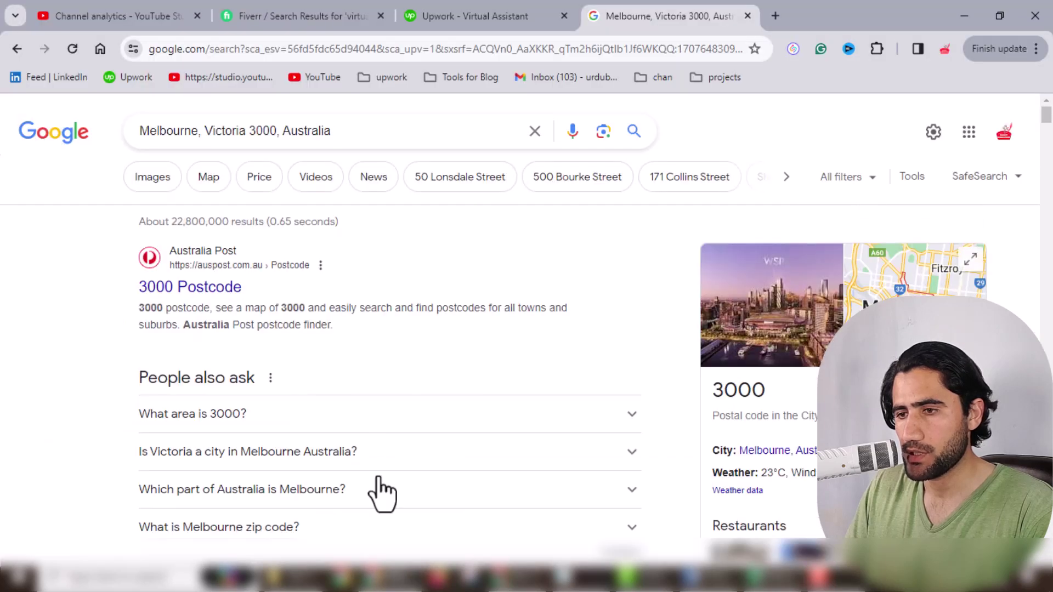
pyautogui.moveTo(340, 139); pyautogui.dragTo(106, 146)
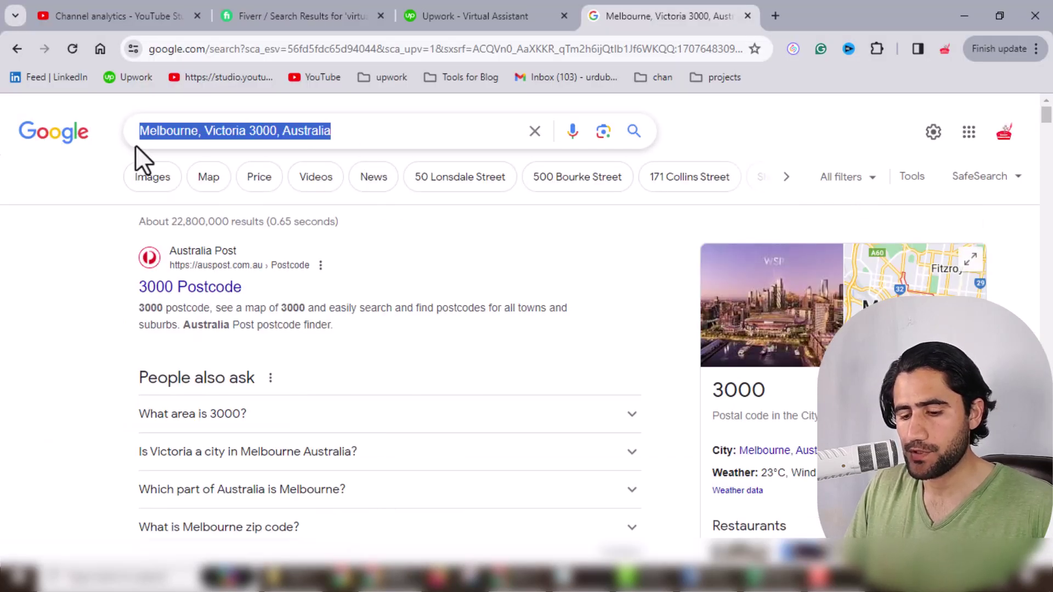
pyautogui.hotkey('ctrl', 'v')
pyautogui.press('Return')
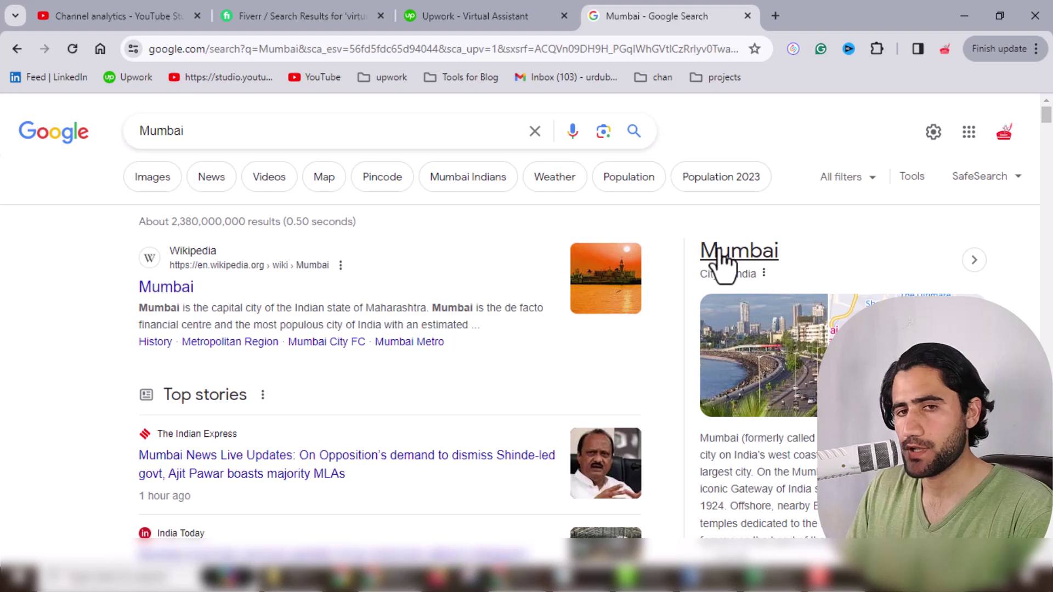
# - Return to Excel and copy PerfecTrans's address, Noida, from cell B411 of the "list" sheet
pyautogui.click(686, 576)
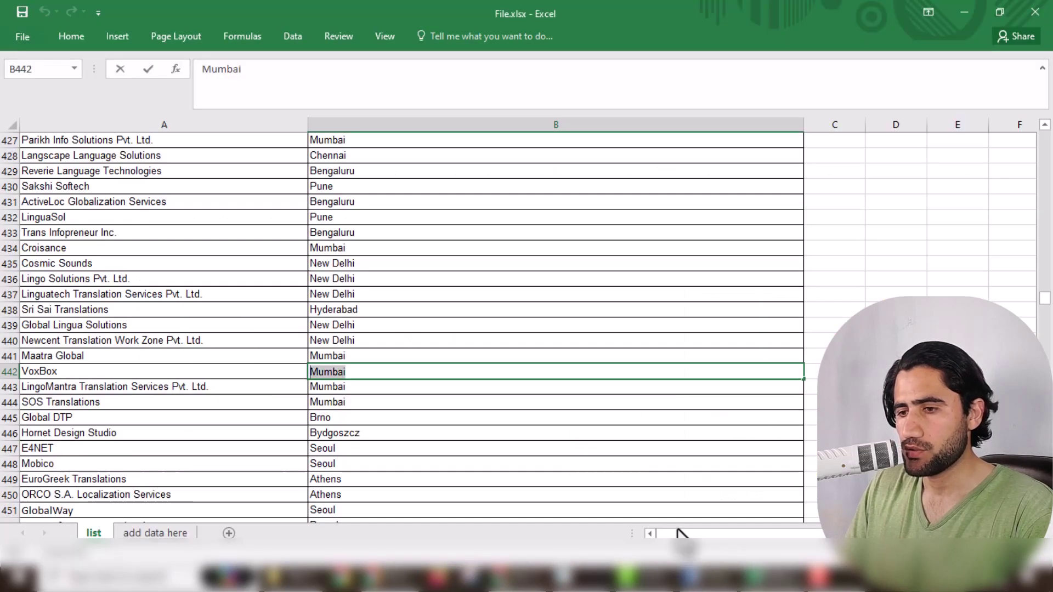
pyautogui.click(1043, 323)
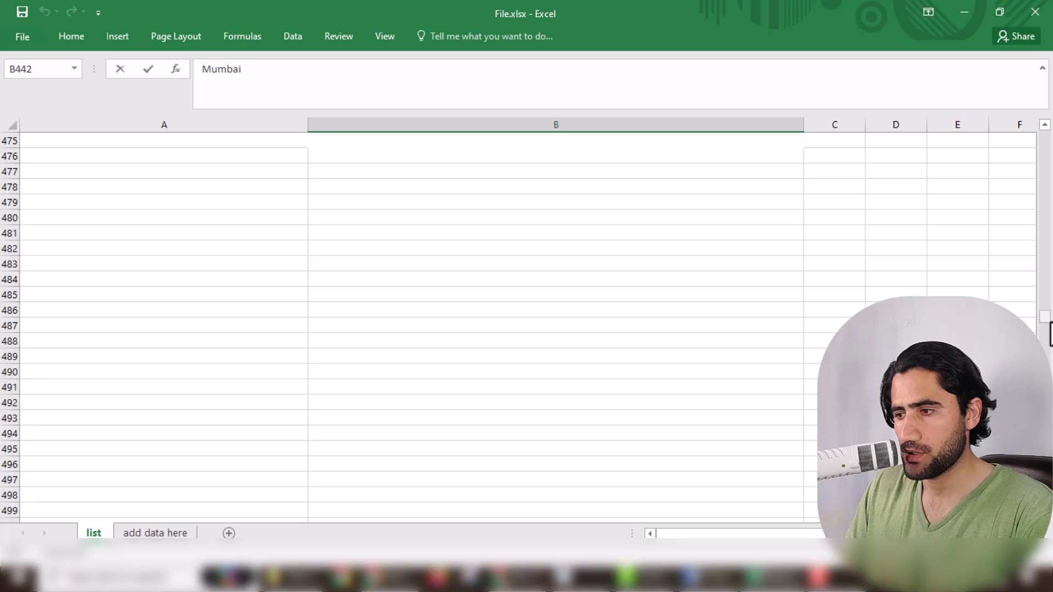
pyautogui.click(1049, 235)
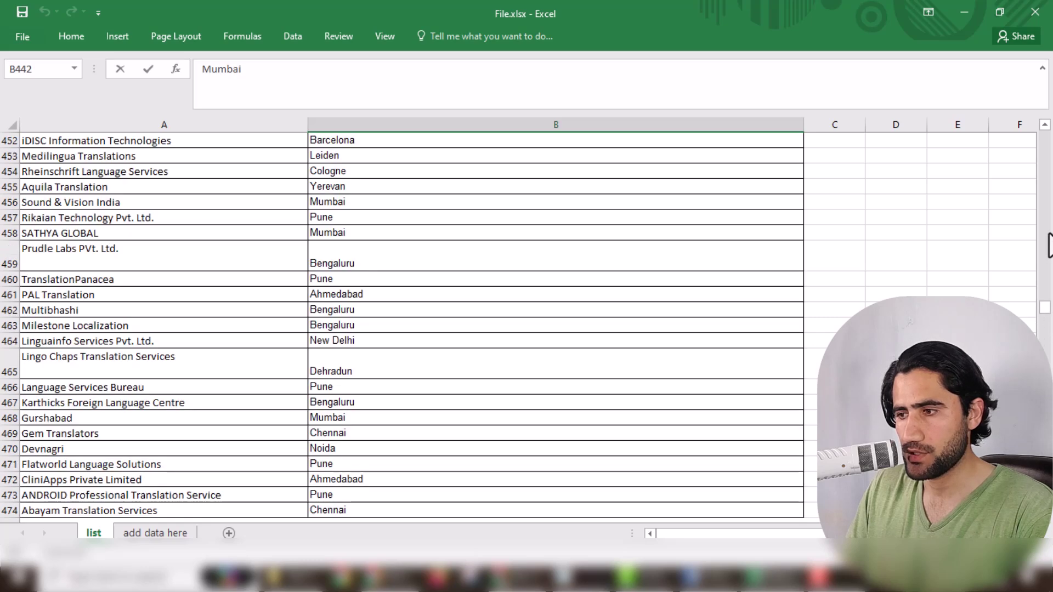
pyautogui.click(1048, 247)
pyautogui.click(1049, 246)
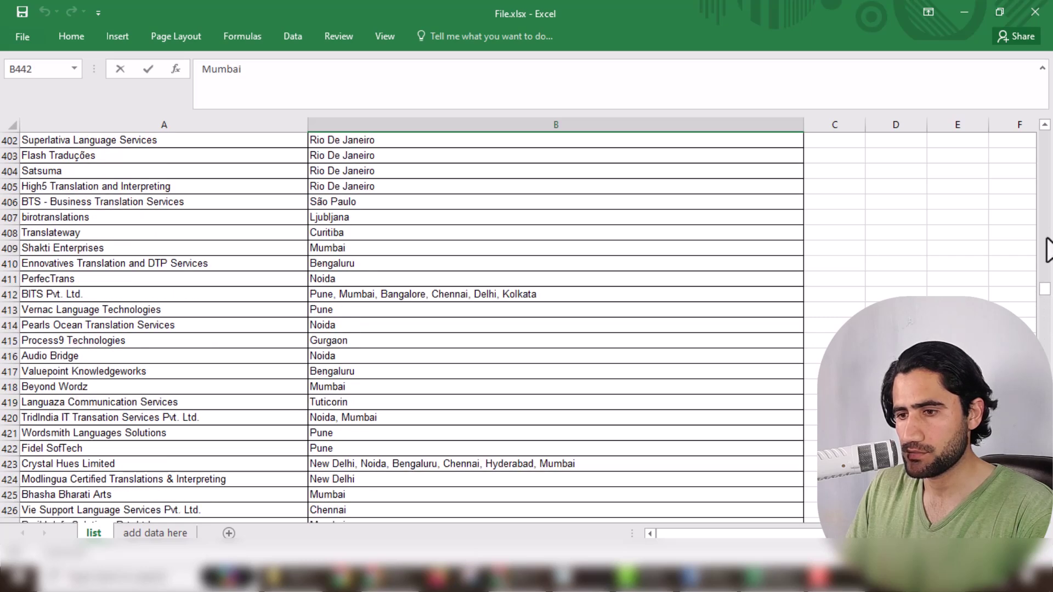
pyautogui.click(322, 279)
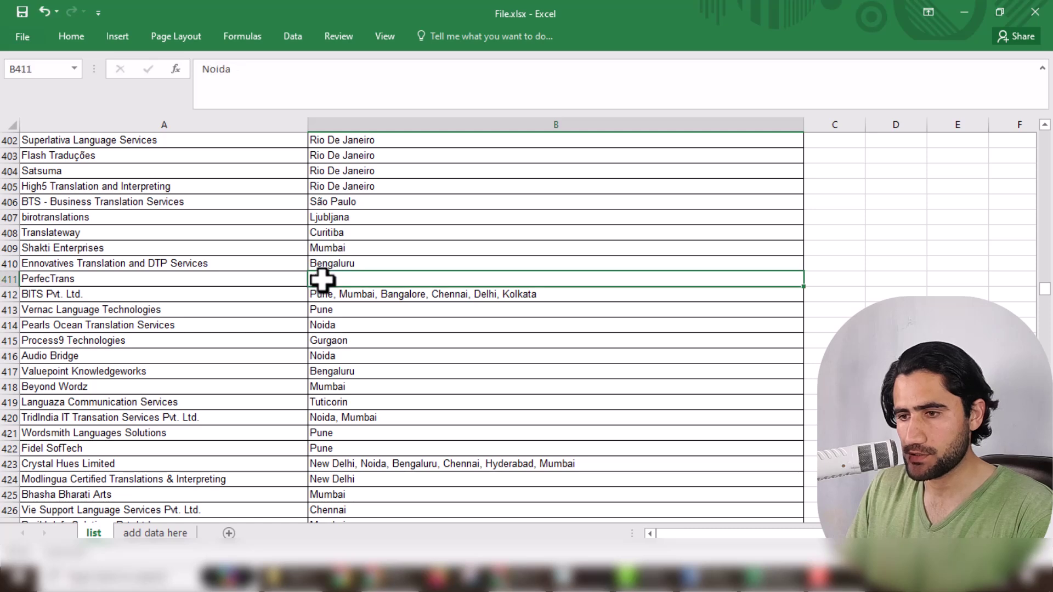
pyautogui.rightClick(322, 279)
pyautogui.click(357, 259)
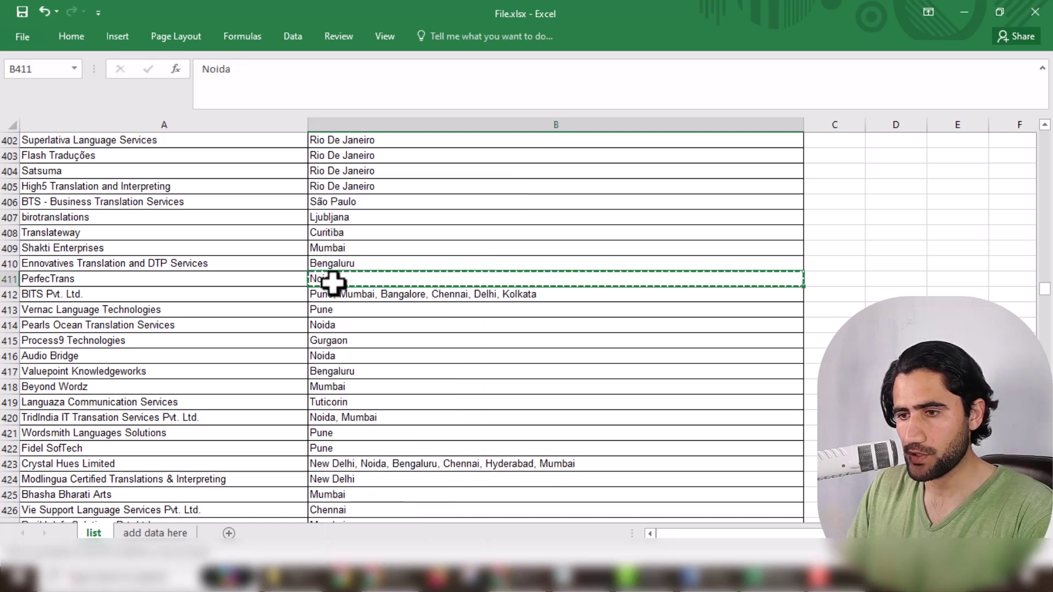
# - Switch to Chrome and search Google for Noida in place of the Mumbai query
pyautogui.click(386, 575)
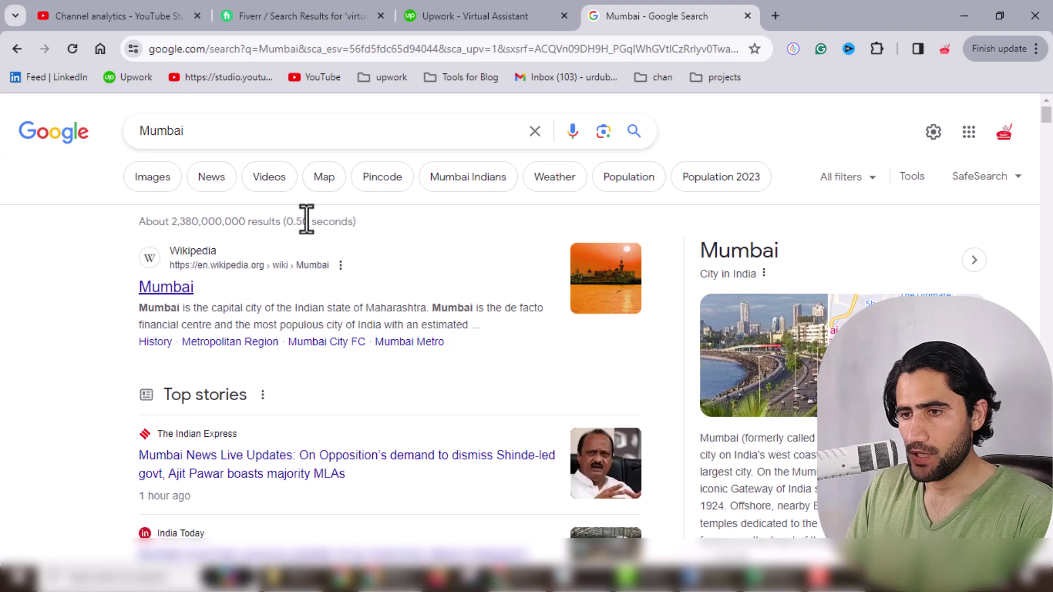
pyautogui.click(194, 132)
pyautogui.hotkey('ctrl', 'a')
pyautogui.press('BackSpace')
pyautogui.rightClick(194, 132)
pyautogui.click(252, 277)
pyautogui.press('Return')
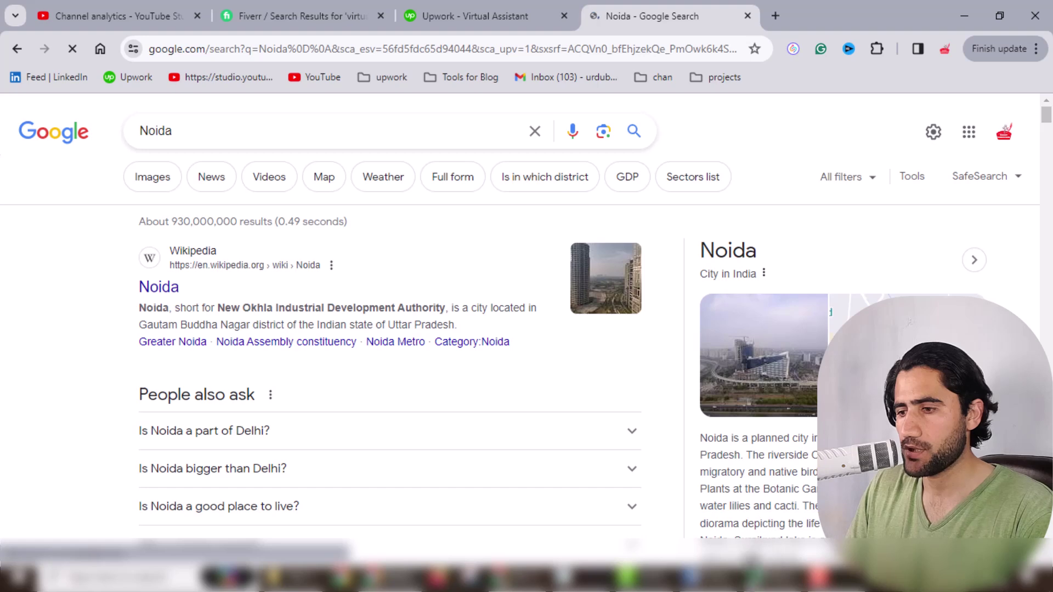
# - Return to Excel and compare the entries on the "add data here" sheet with the companies and addresses on the "list" sheet
pyautogui.hotkey('alt', 'Tab')
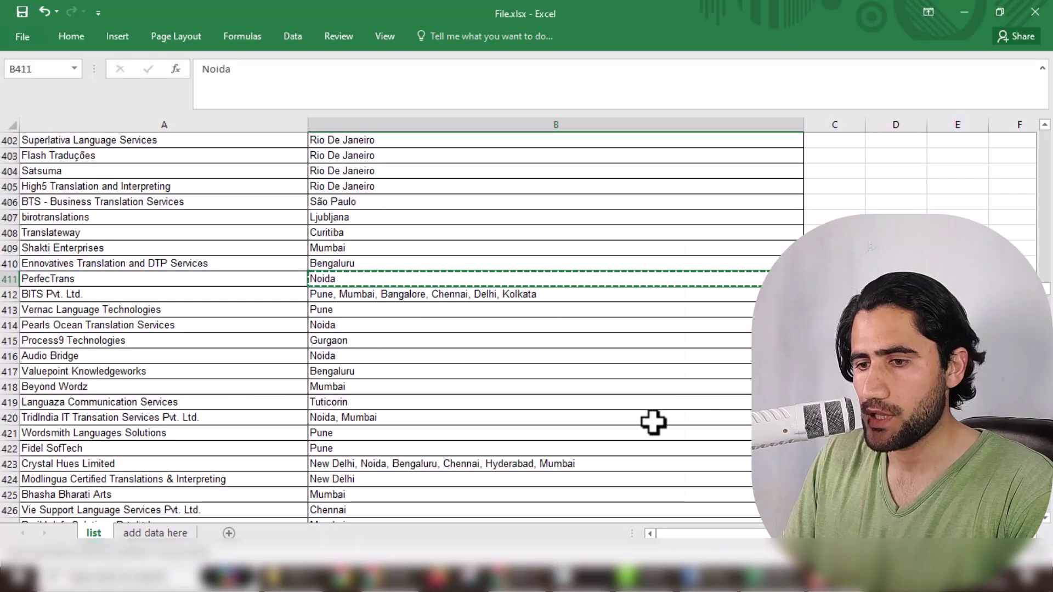
pyautogui.click(155, 533)
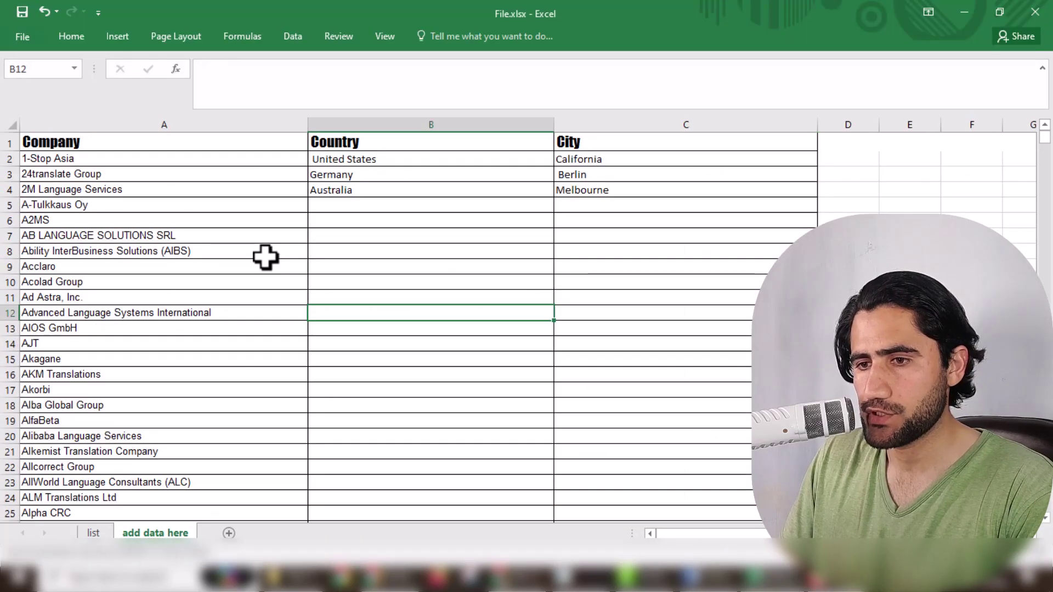
pyautogui.click(94, 533)
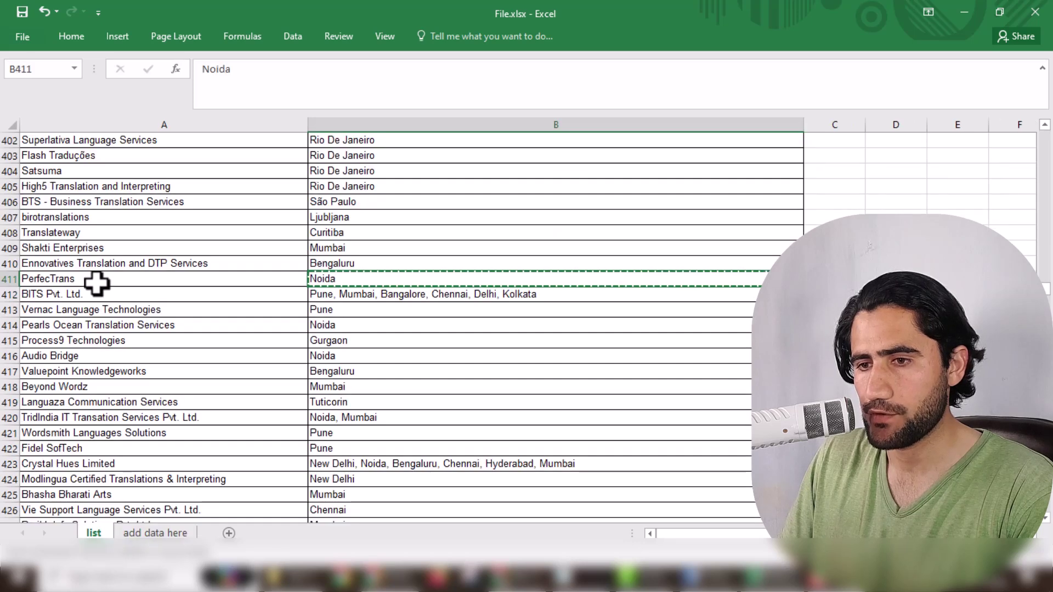
pyautogui.scroll(-8, 444, 203)
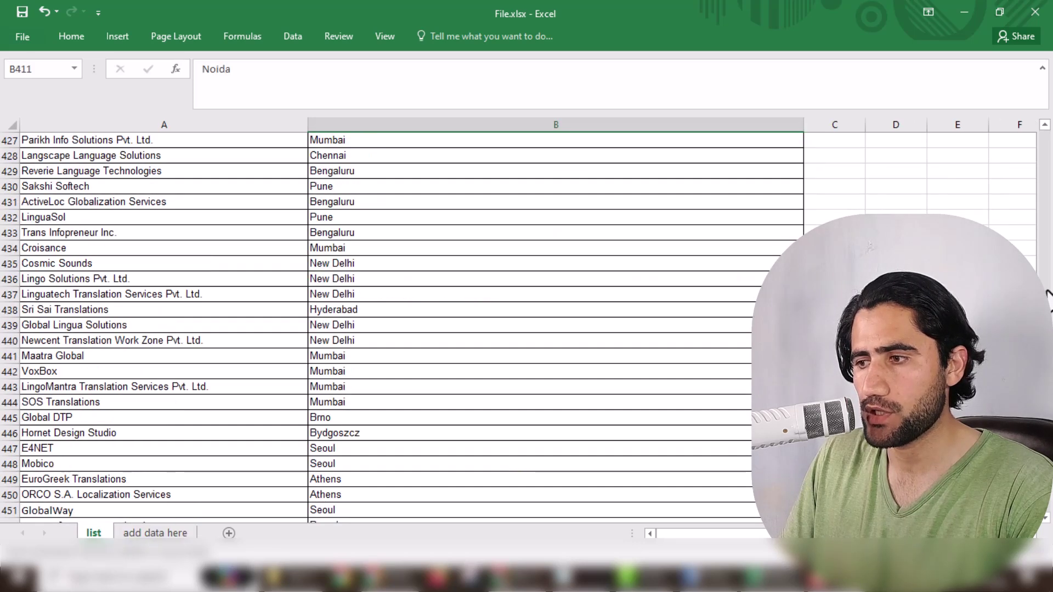
pyautogui.scroll(20, 445, 203)
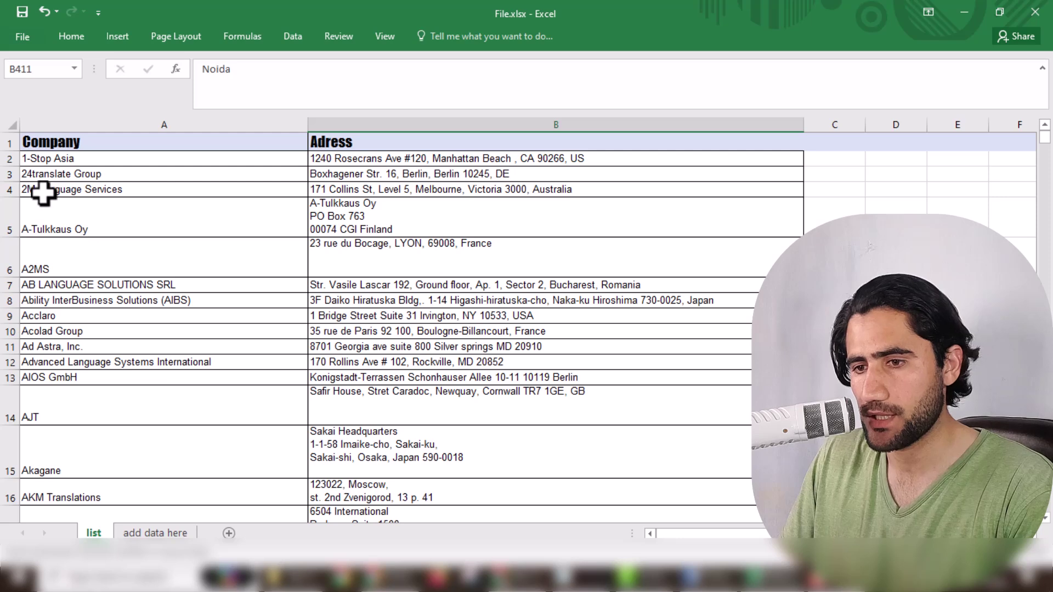